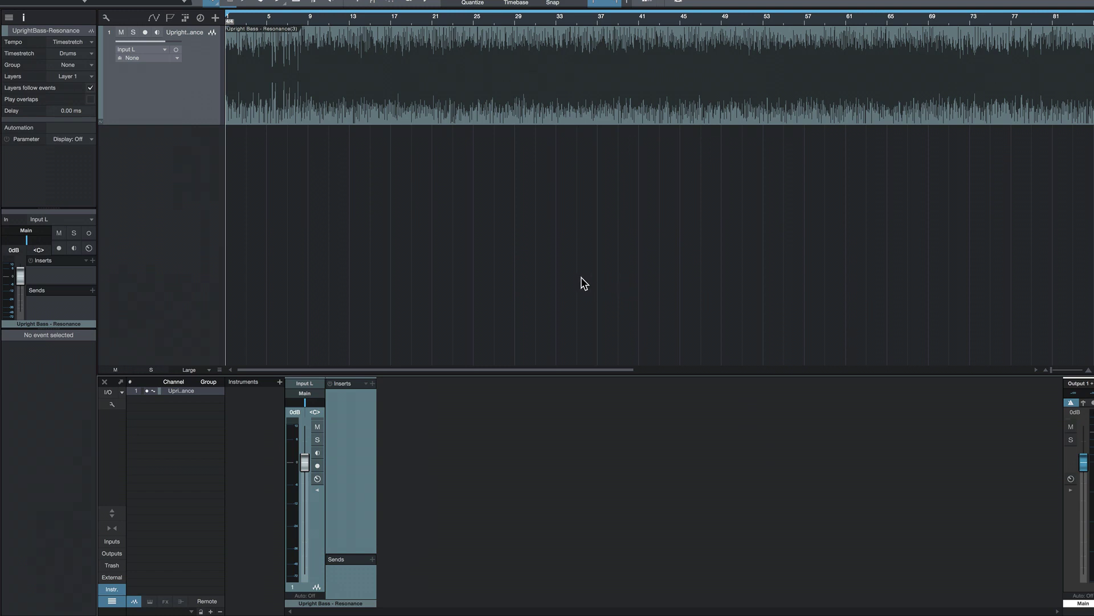
Audition the upright bass track and insert the DeFilter effect on its channel.
key("space")
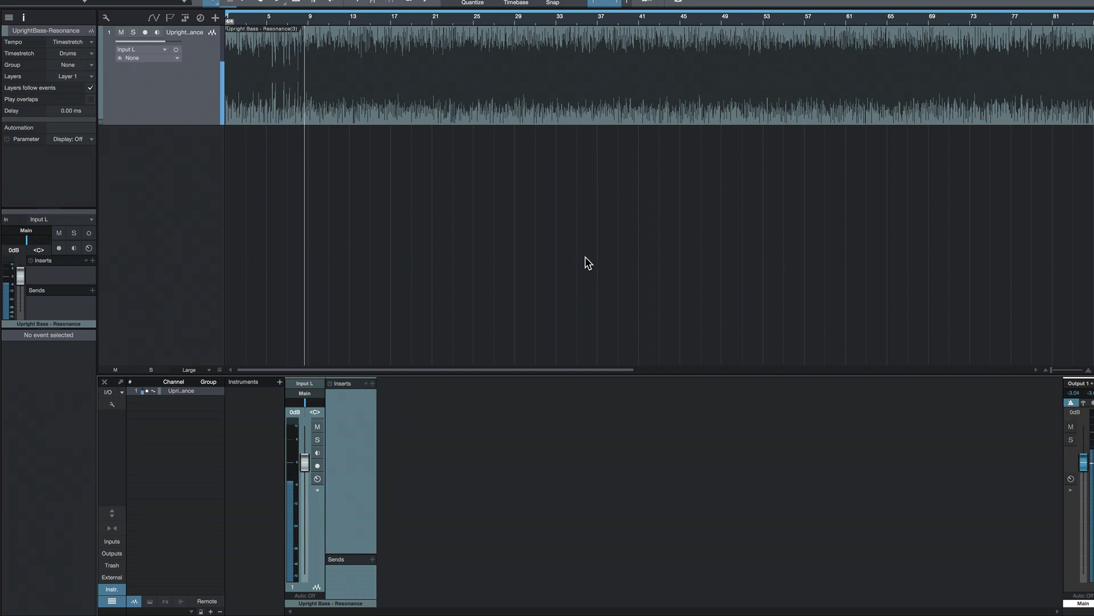
key("space")
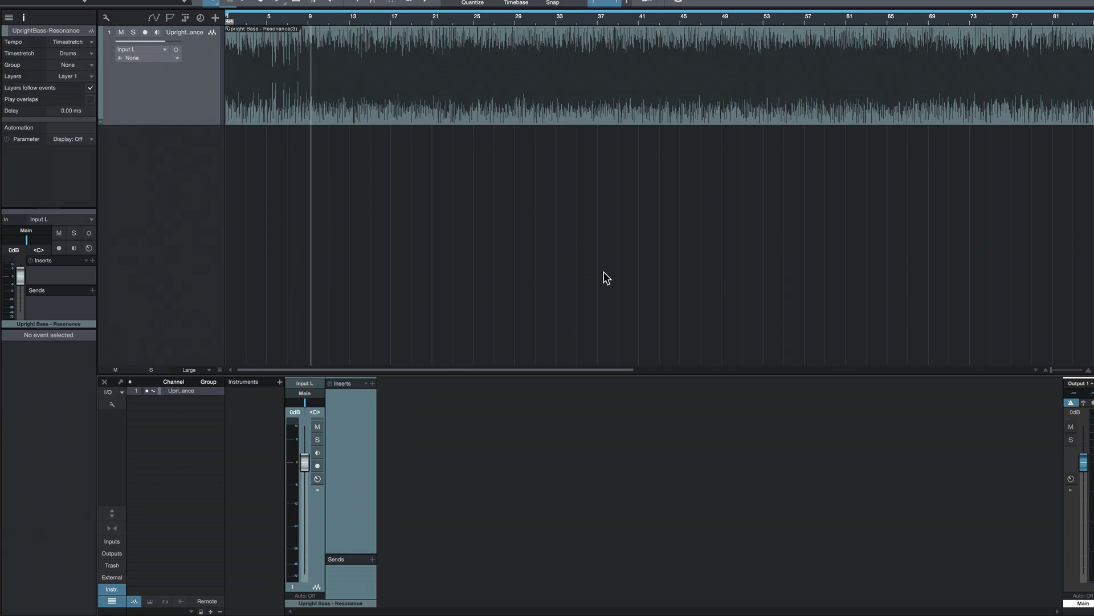
left_click(374, 384)
key("d")
key("e")
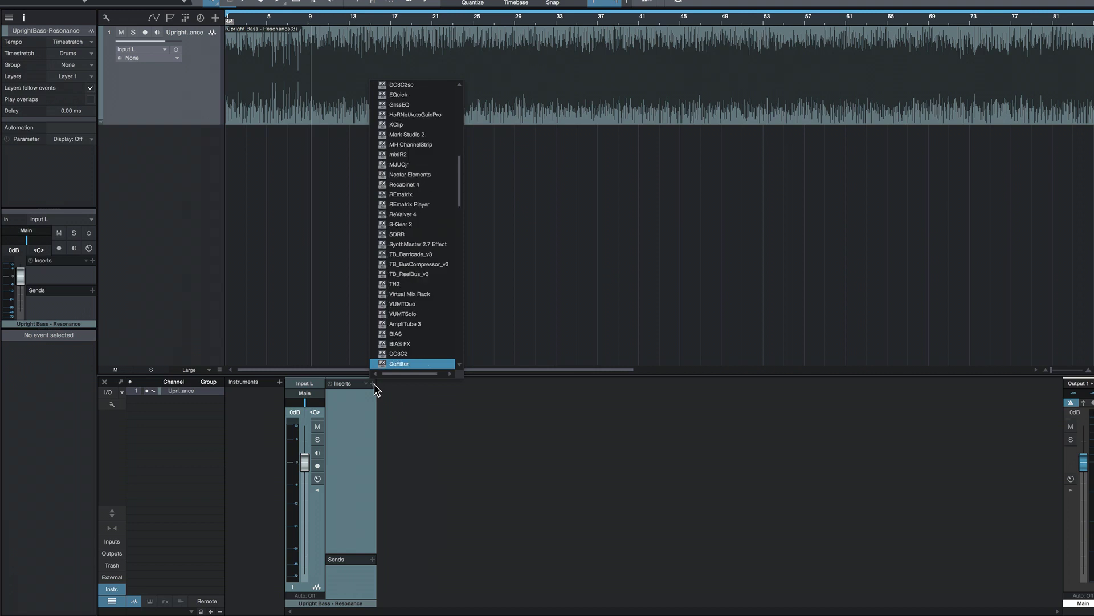
key("Return")
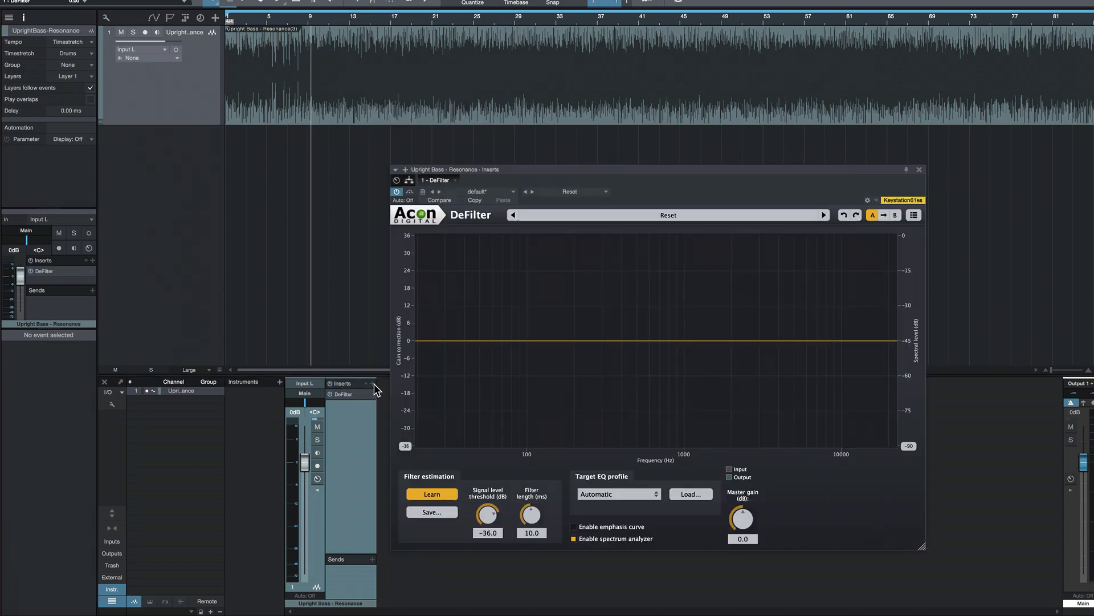
left_click_drag(624, 170, 680, 149)
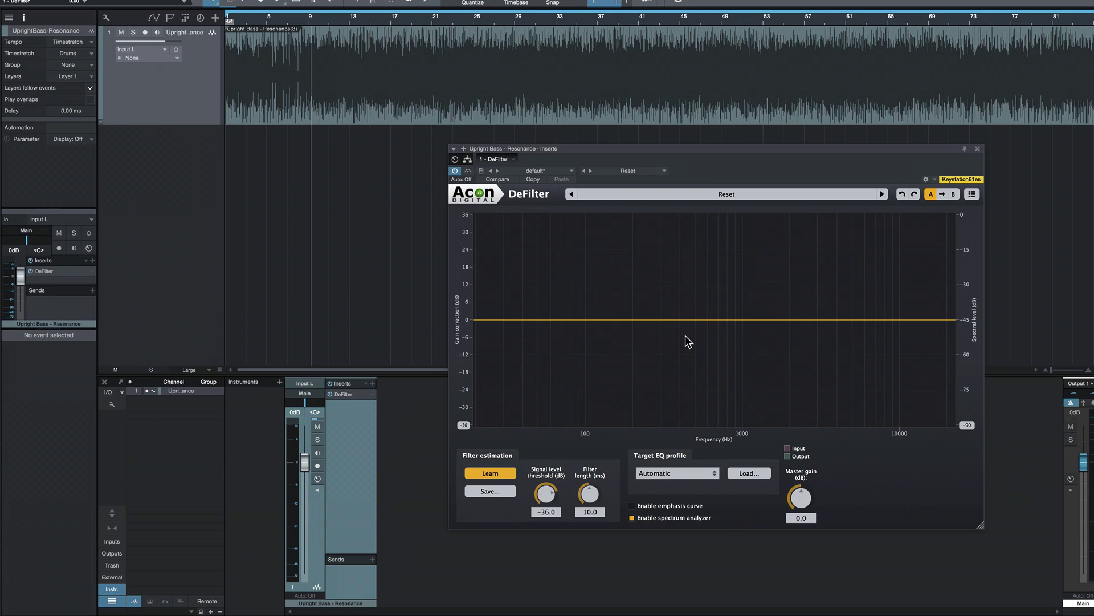
Load DeFilter's "Remove resonance" factory preset and play the upright bass so the plug-in learns its correction curve.
left_click(646, 201)
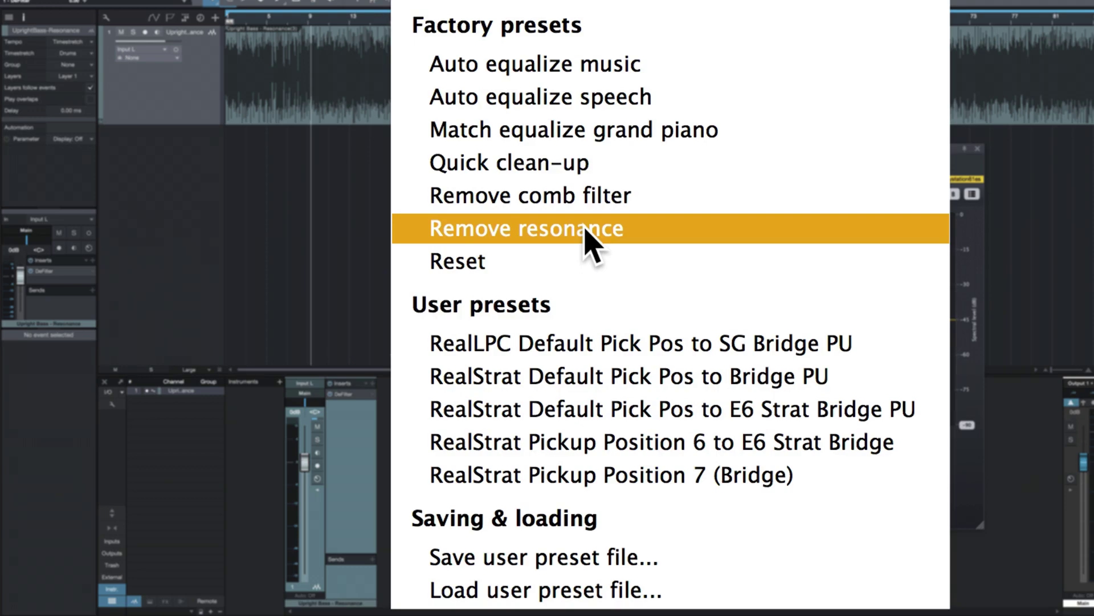
left_click(642, 276)
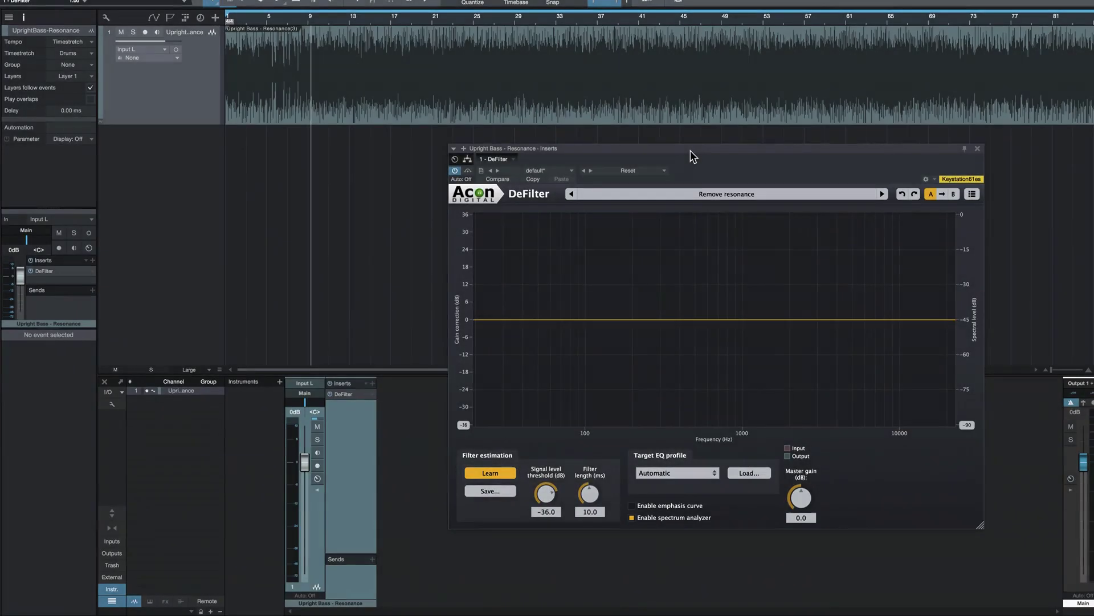
left_click_drag(692, 149, 653, 159)
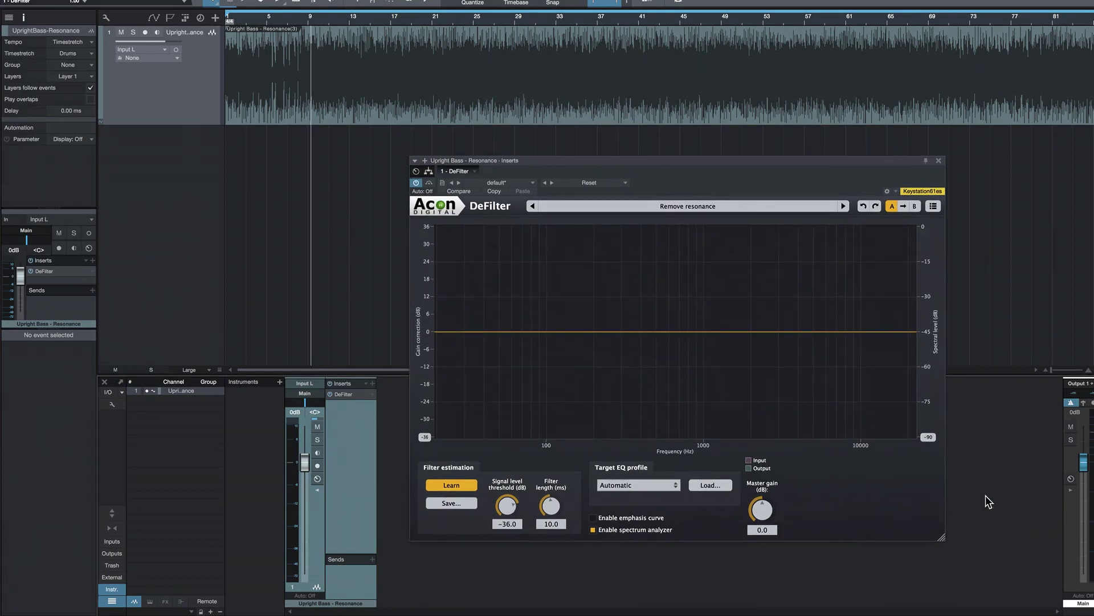
key("space")
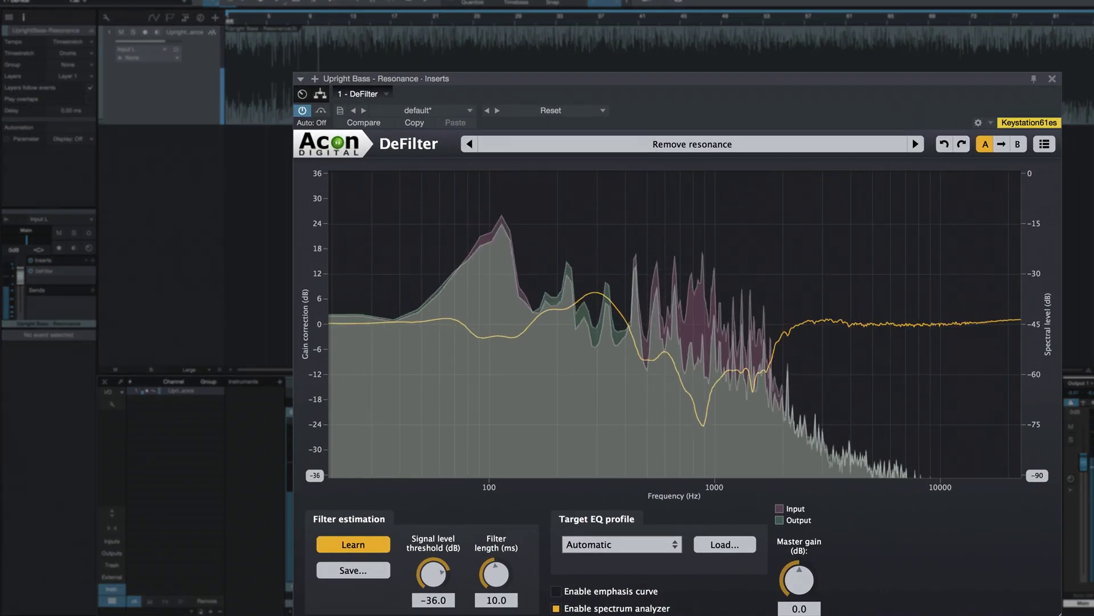
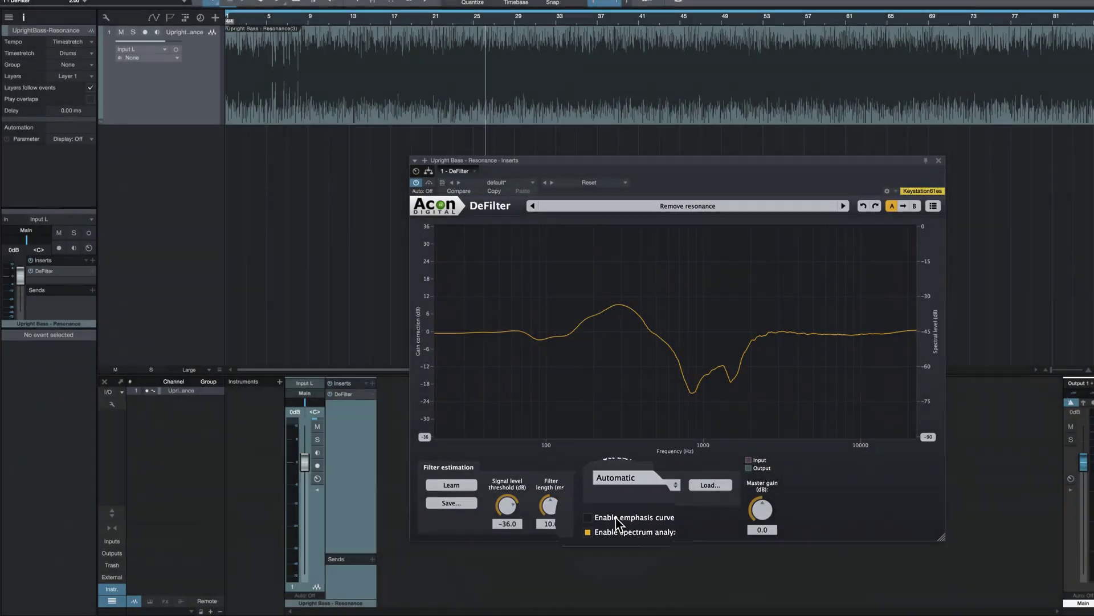
Enable the emphasis curve and replace its lowest node with a new one at zero emphasis, slightly below 100 Hz.
left_click(616, 517)
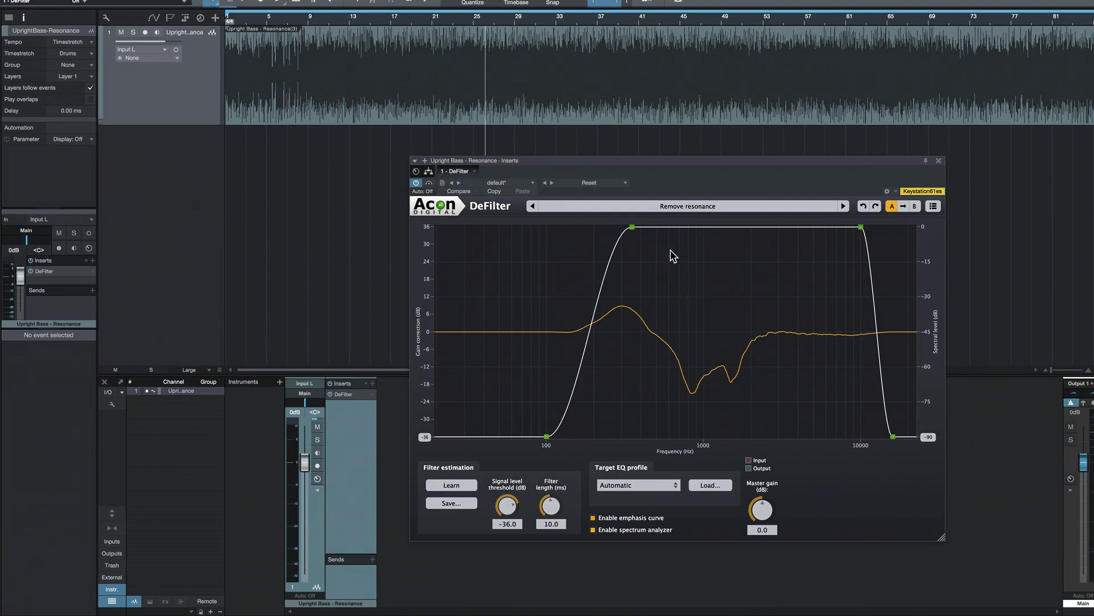
double_click(546, 437)
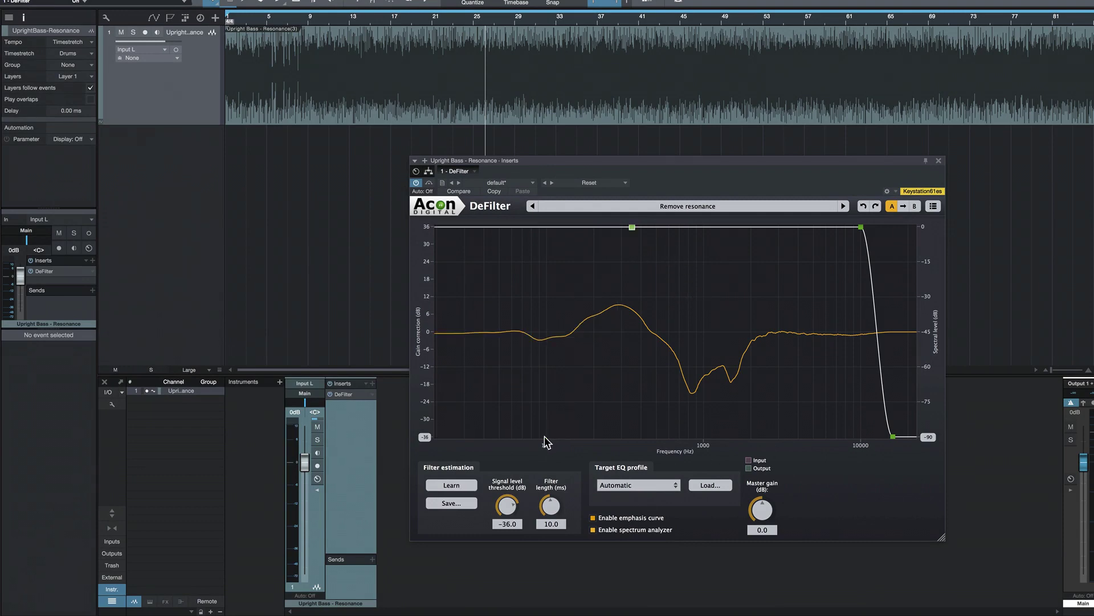
double_click(548, 228)
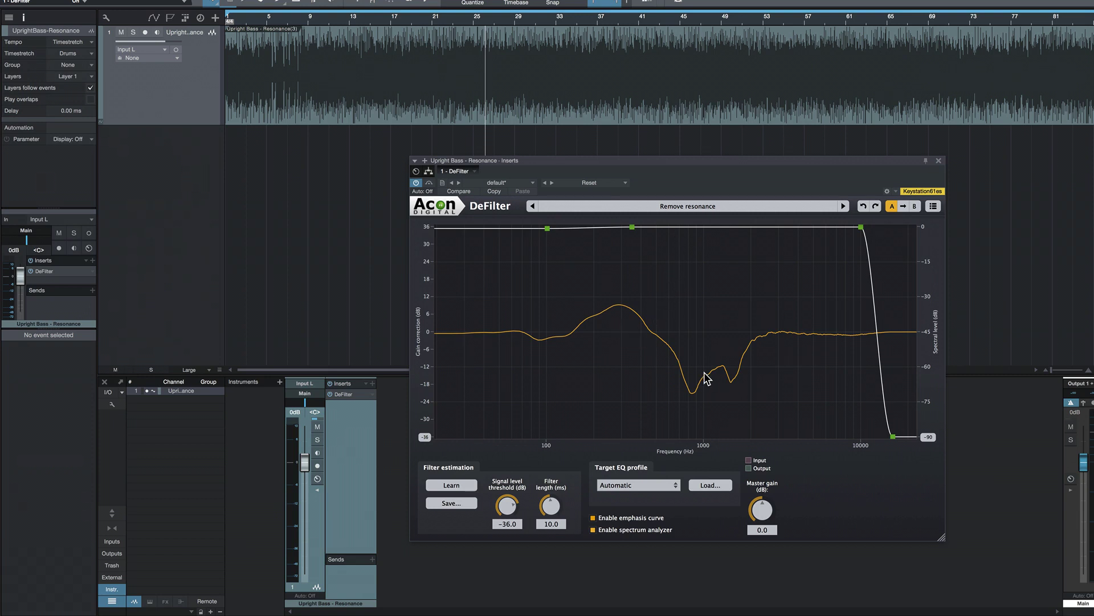
left_click_drag(547, 228, 535, 438)
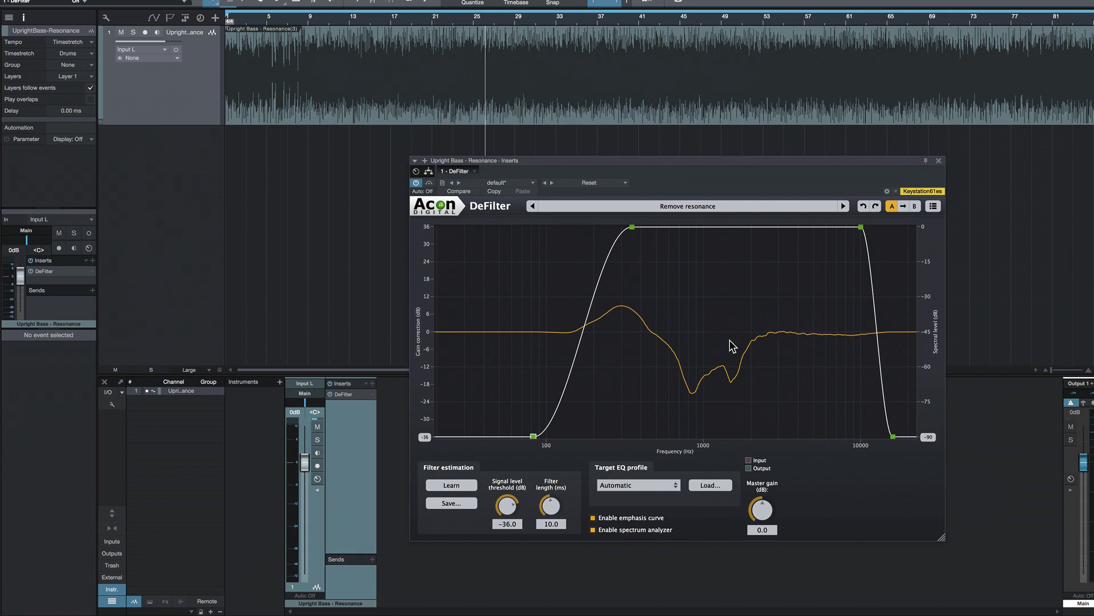
Narrow the emphasis curve around the main resonance dip, with full emphasis from about 650 Hz to 1.4 kHz and steep slopes on both sides.
left_click_drag(861, 227, 732, 230)
left_click_drag(892, 436, 785, 471)
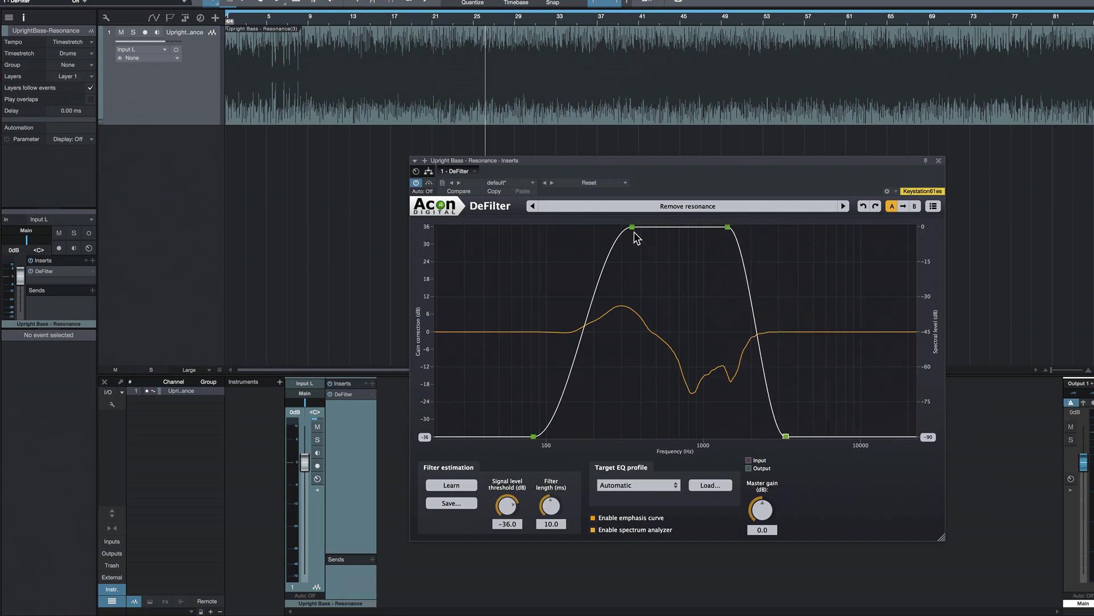
left_click_drag(634, 228, 678, 228)
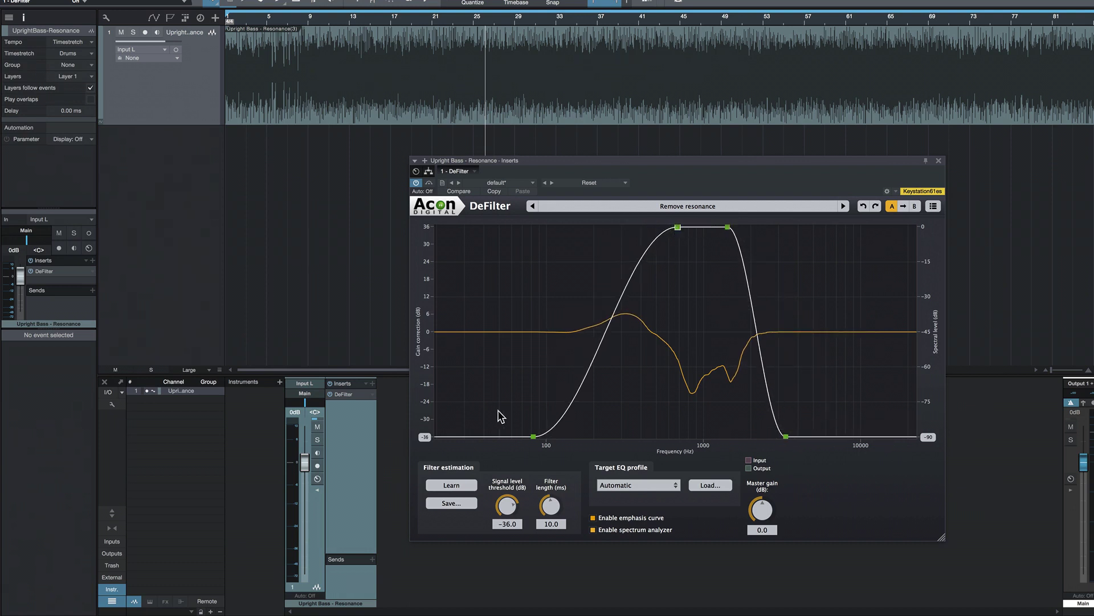
left_click_drag(534, 438, 625, 463)
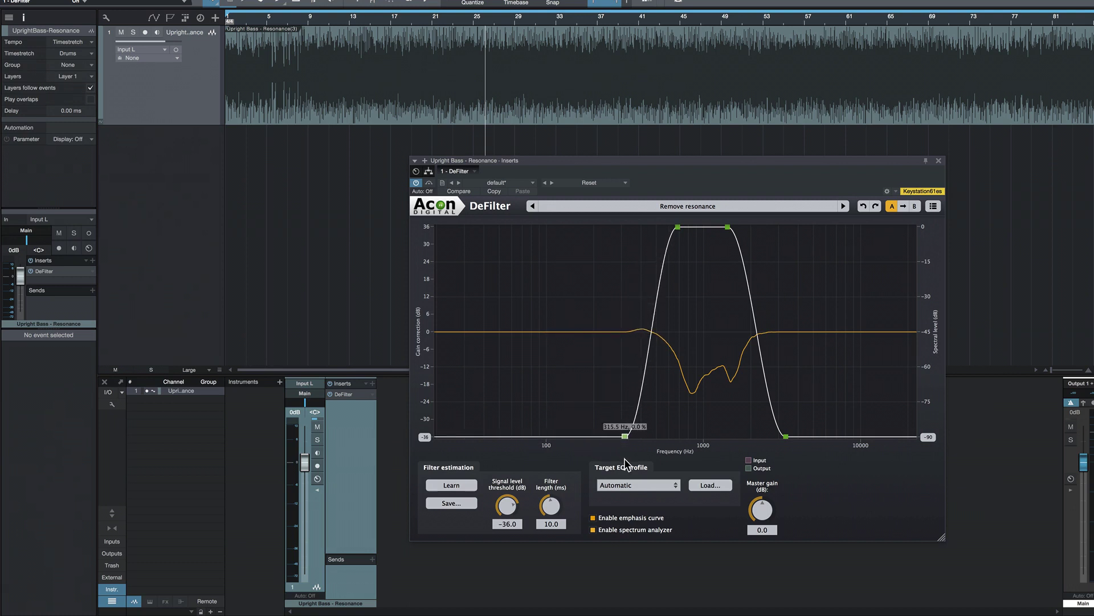
left_click_drag(678, 227, 674, 227)
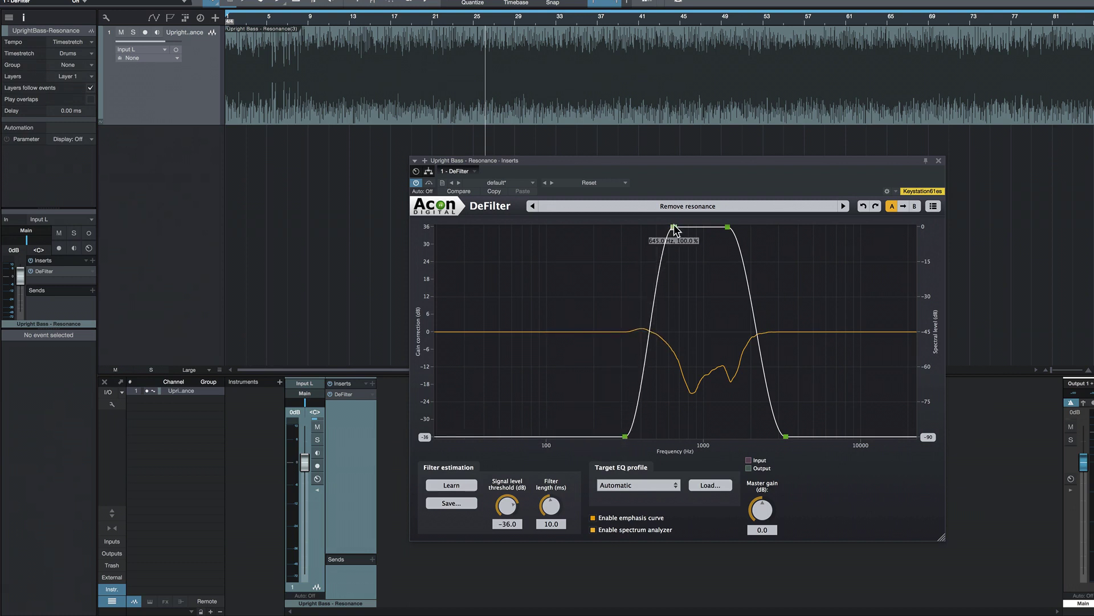
left_click_drag(630, 443, 652, 443)
During playback, raise DeFilter's master gain to 4.0 dB and compare the bass with the effect bypassed and active.
key("space")
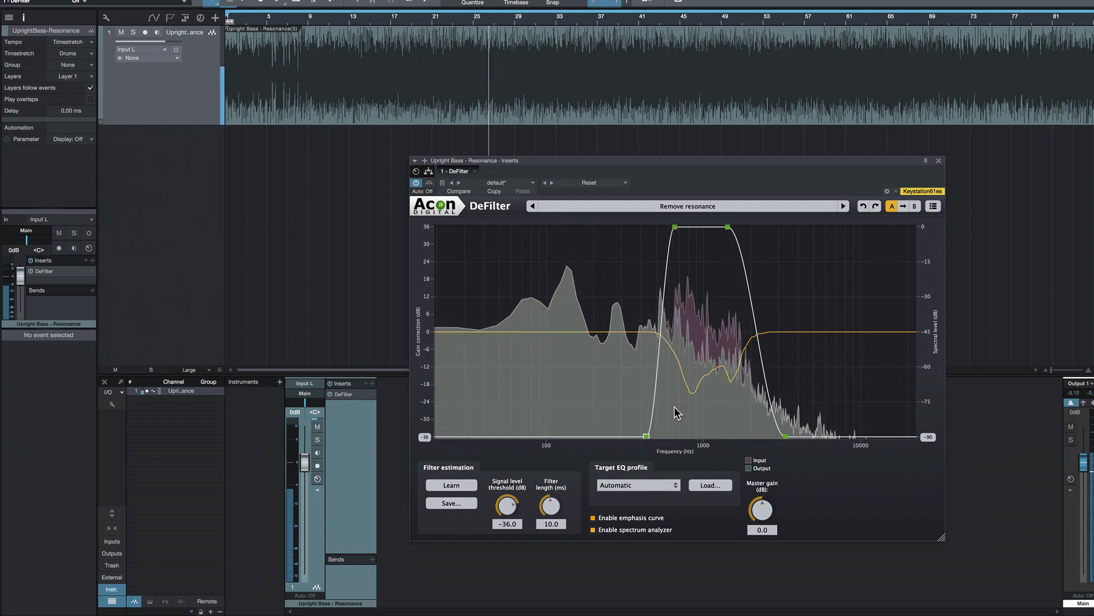
left_click_drag(764, 512, 771, 503)
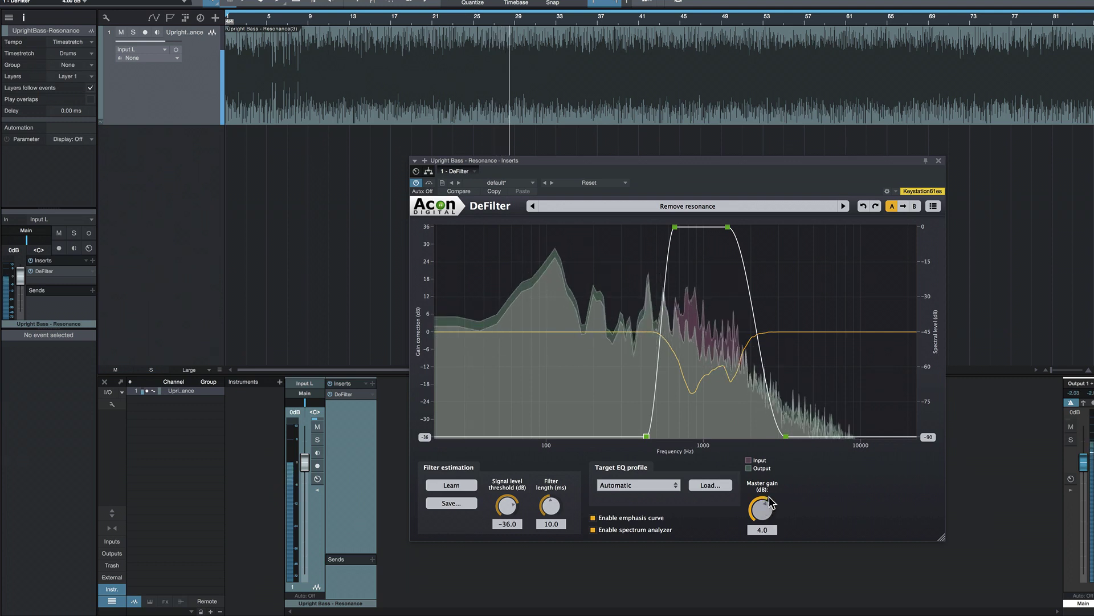
left_click(416, 183)
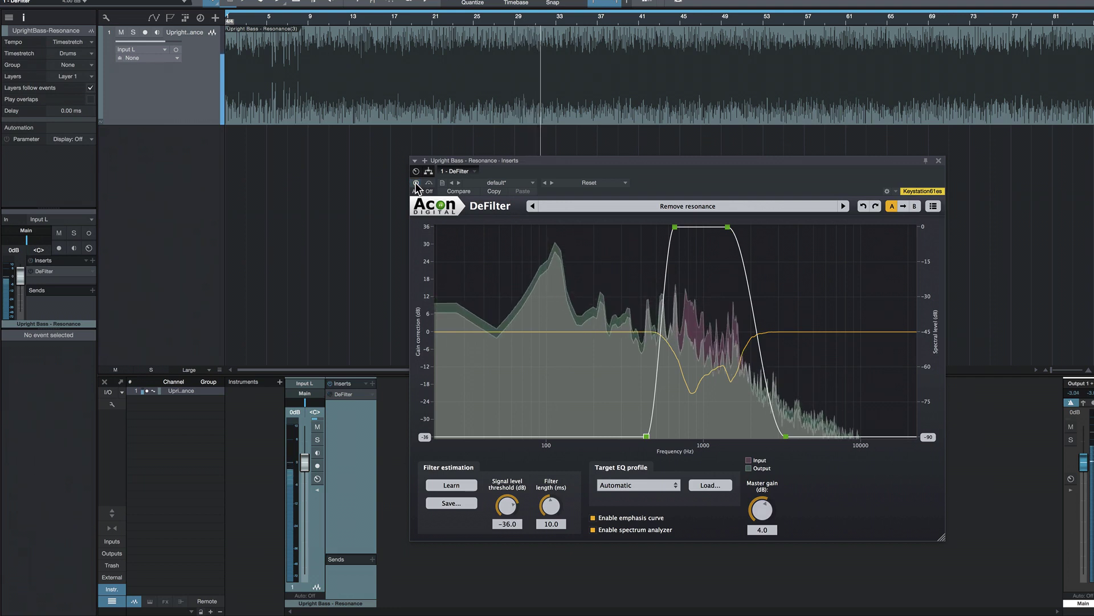
left_click(416, 183)
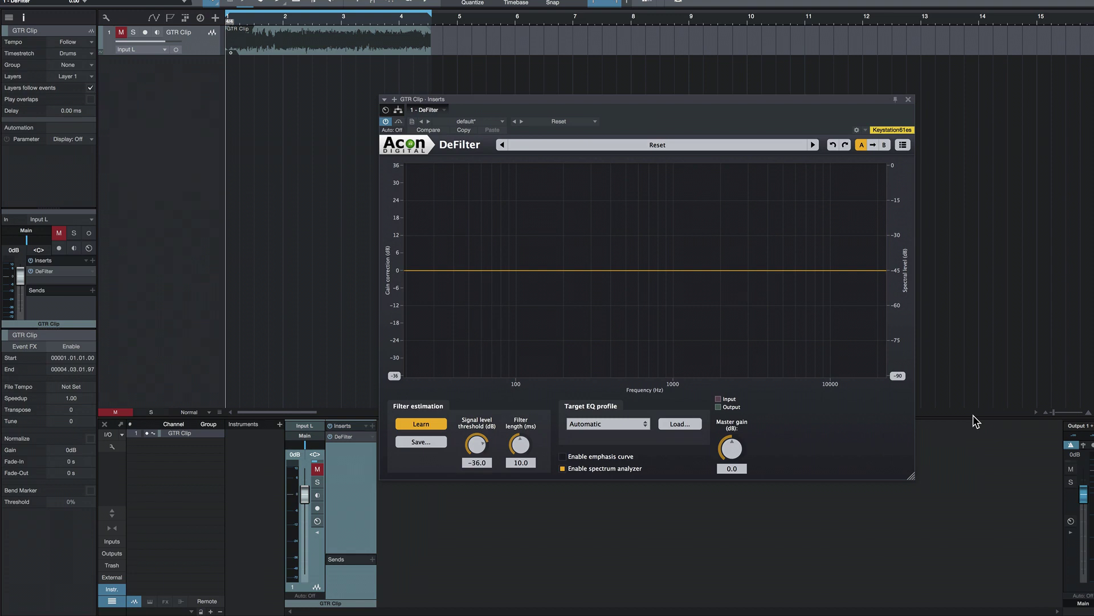
Set the filter length to 20 ms in the DeFilter on the GTR Clip track.
left_click_drag(655, 103, 707, 118)
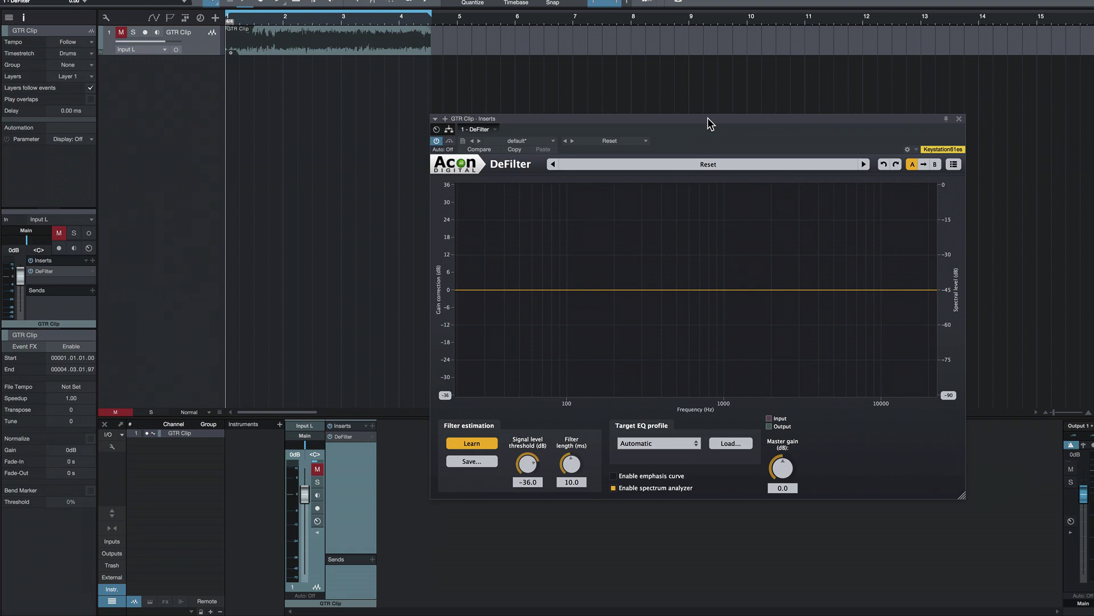
left_click_drag(707, 117, 712, 140)
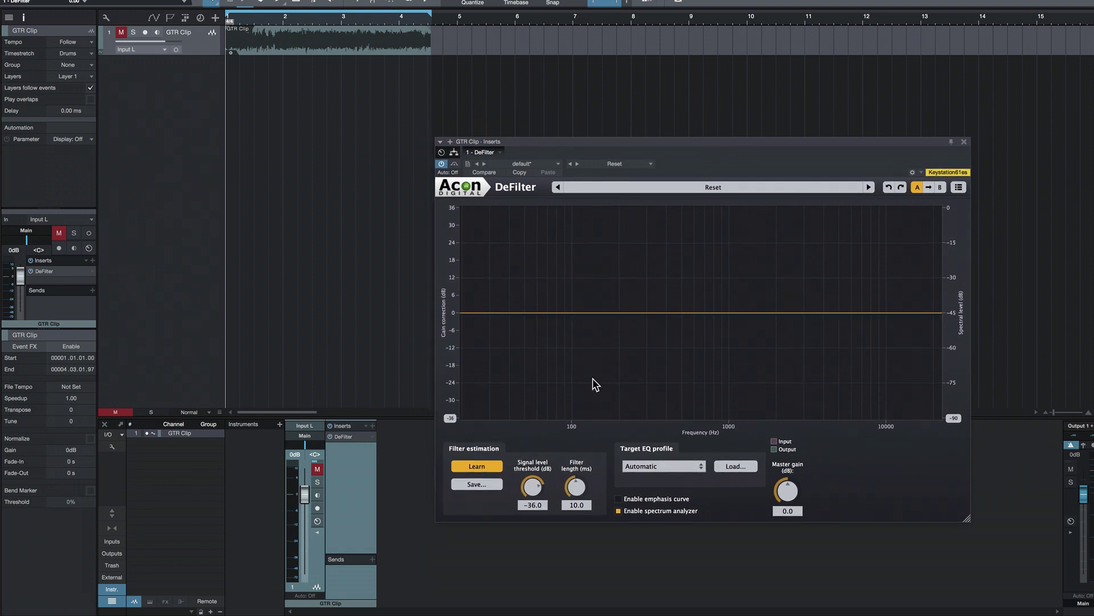
left_click_drag(590, 512, 594, 376)
left_click_drag(769, 142, 721, 139)
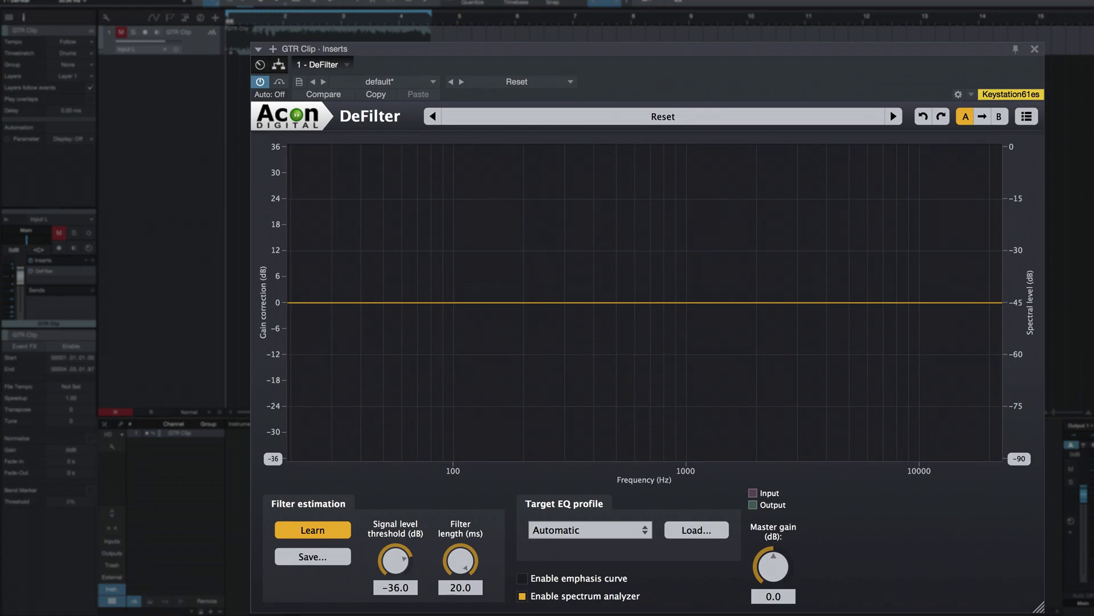
Play the GTR Clip so DeFilter learns its filter curve, and end the learning and playback.
key("space")
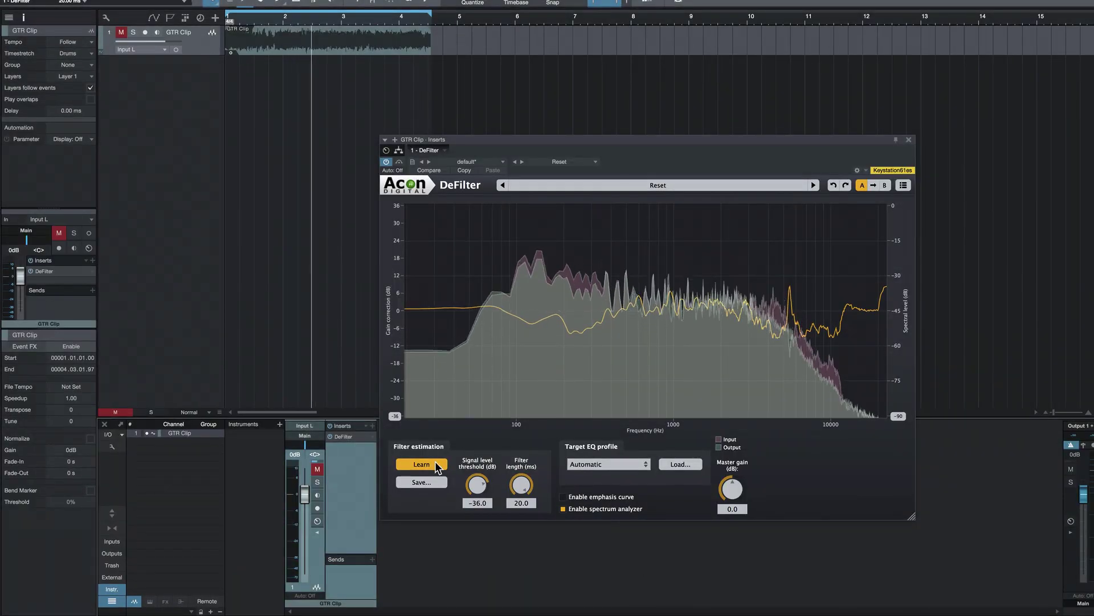
left_click(334, 525)
key("space")
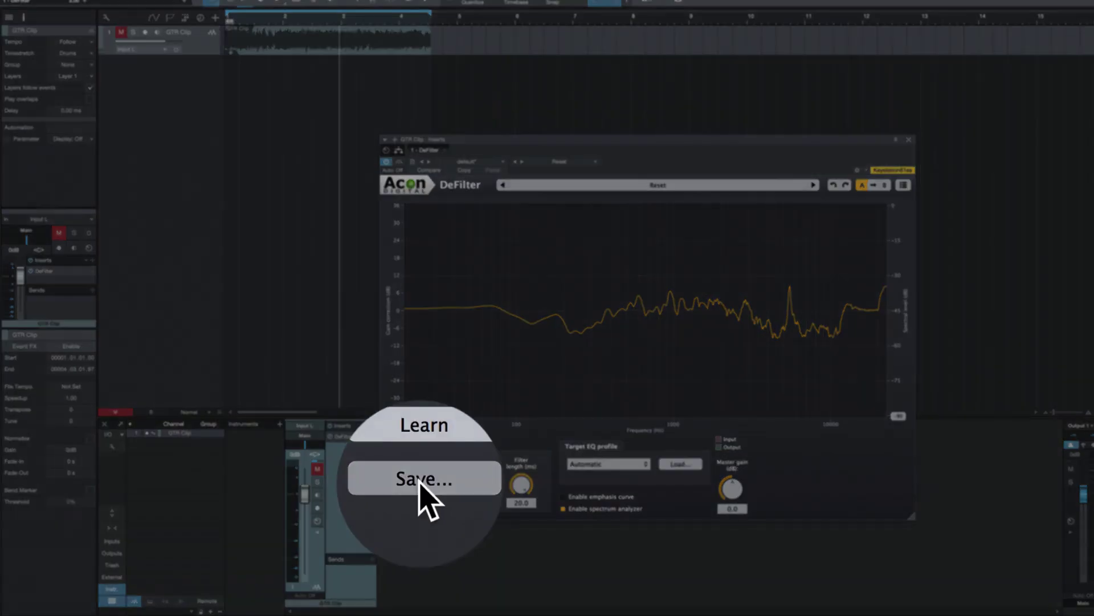
Save the learned guitar filter as TEMP in the Guitar filters folder.
left_click(422, 482)
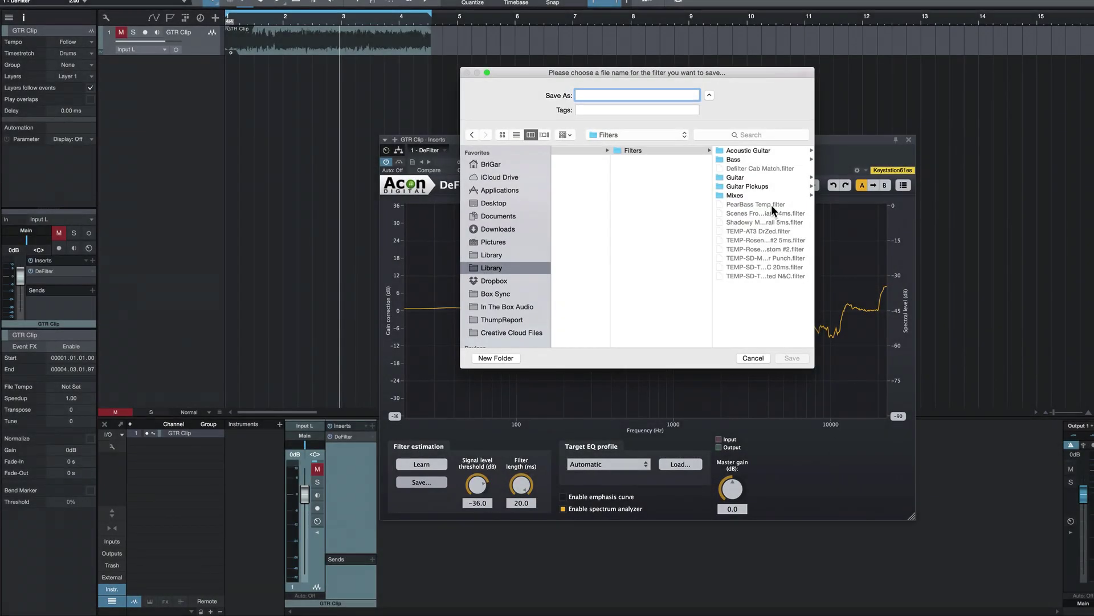
left_click(740, 177)
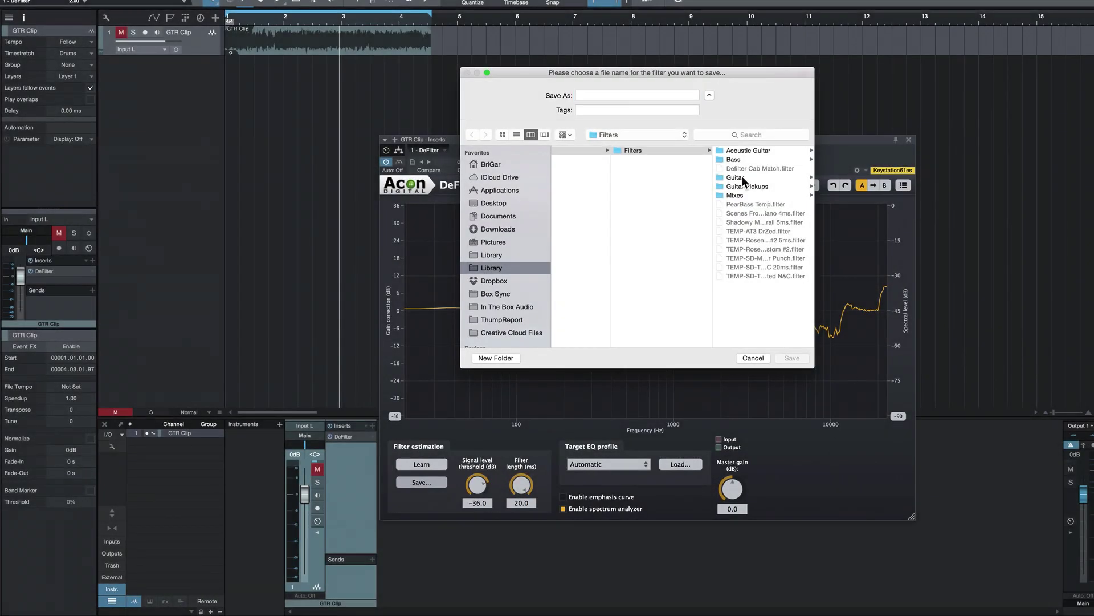
left_click(624, 98)
type("TEMP")
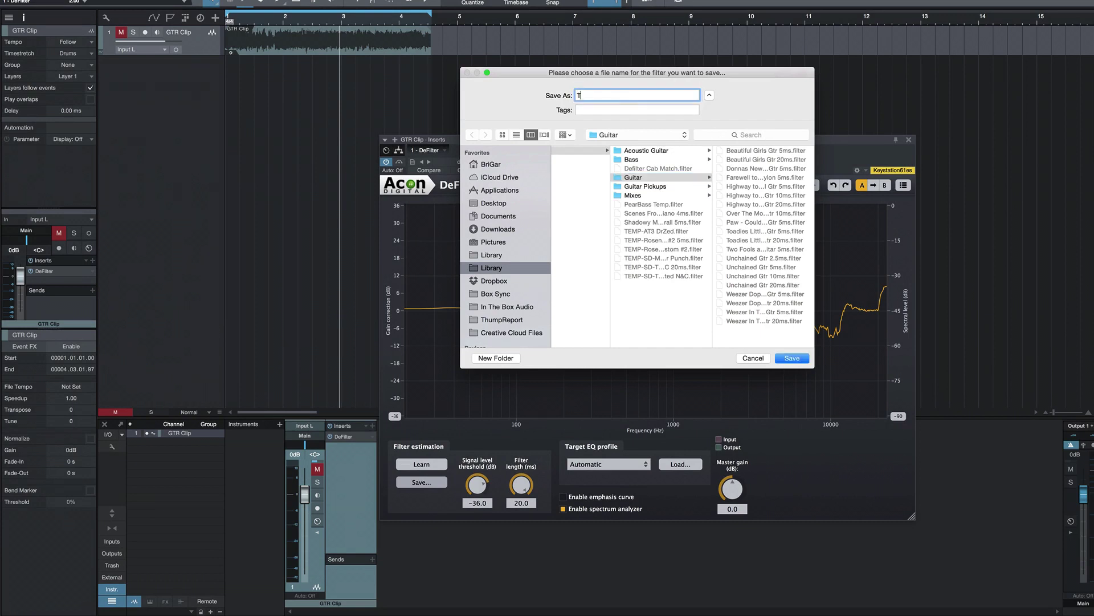
left_click(788, 359)
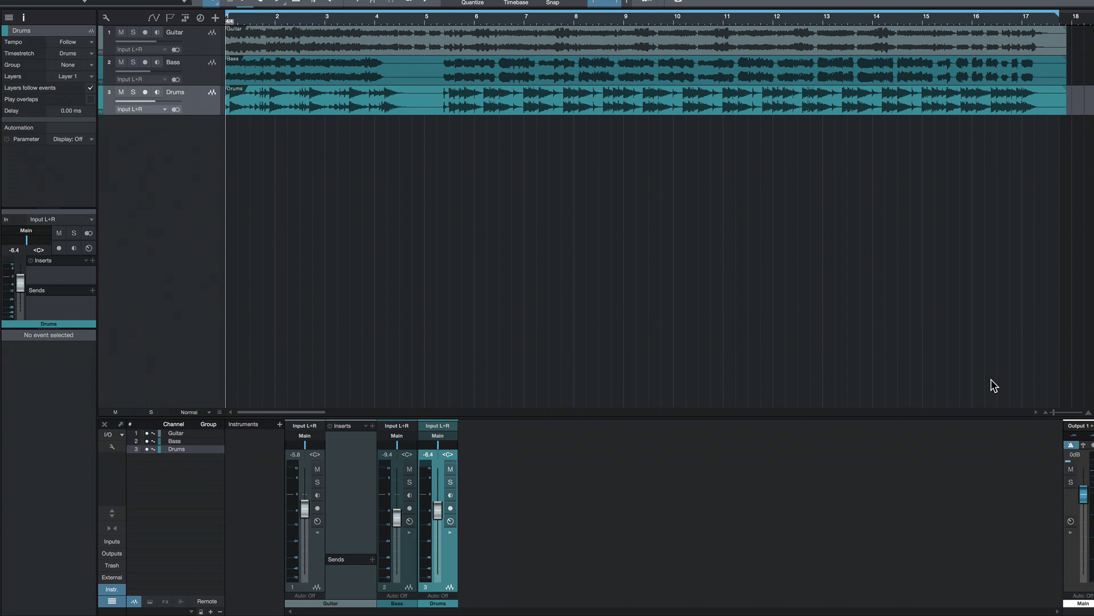
Audition the guitar, bass and drums mix from the start and insert DeFilter on the Guitar channel.
key("space")
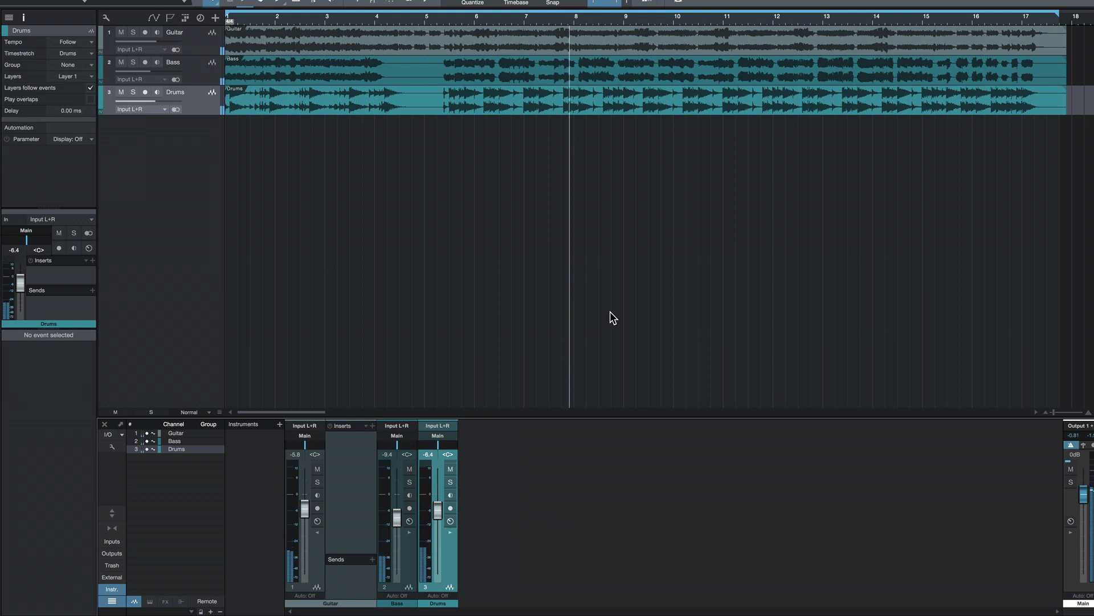
key("space")
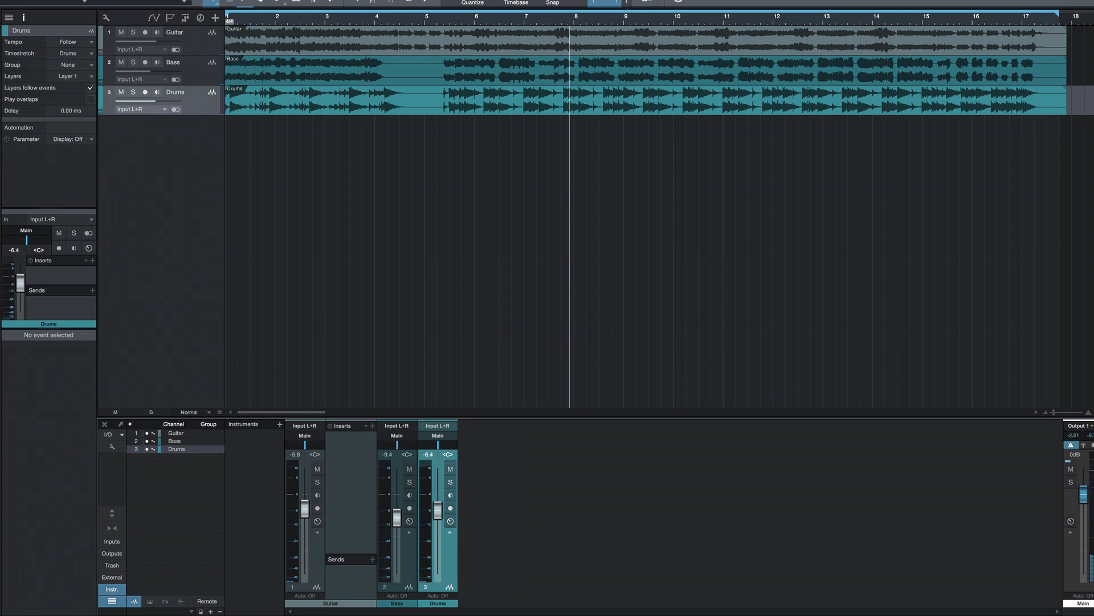
key("Home")
left_click(373, 426)
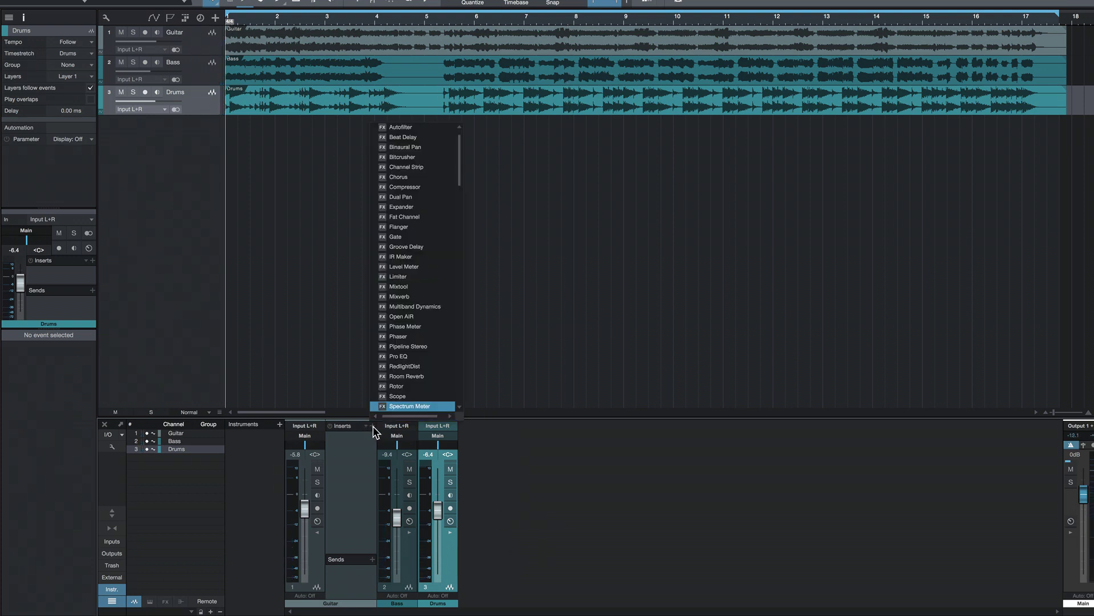
key("Return")
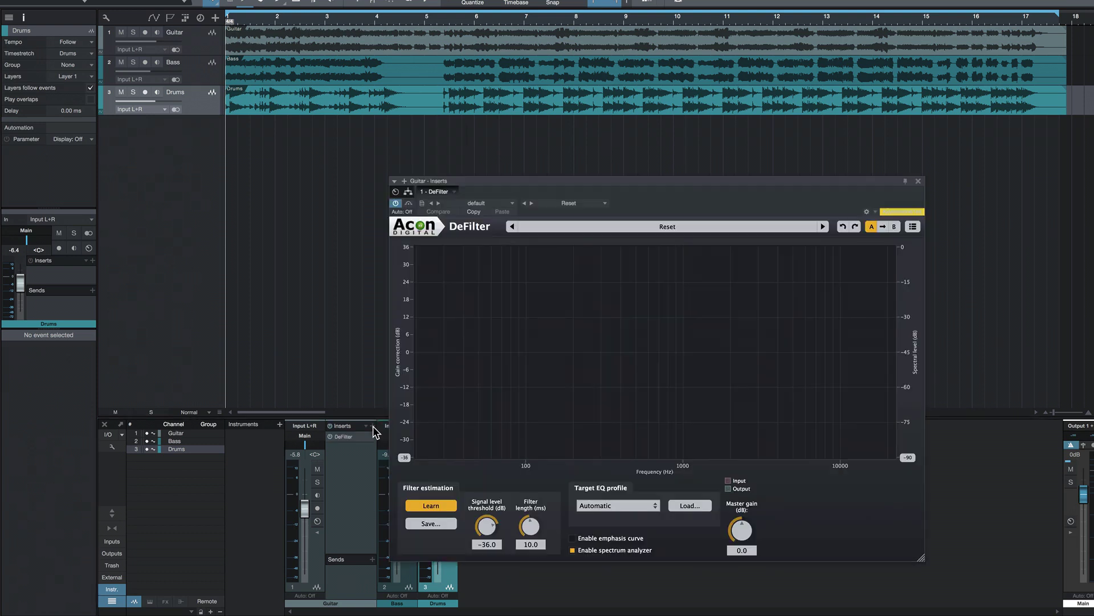
Set the filter length to 3 ms in the DeFilter on the Guitar channel.
left_click_drag(598, 181, 704, 173)
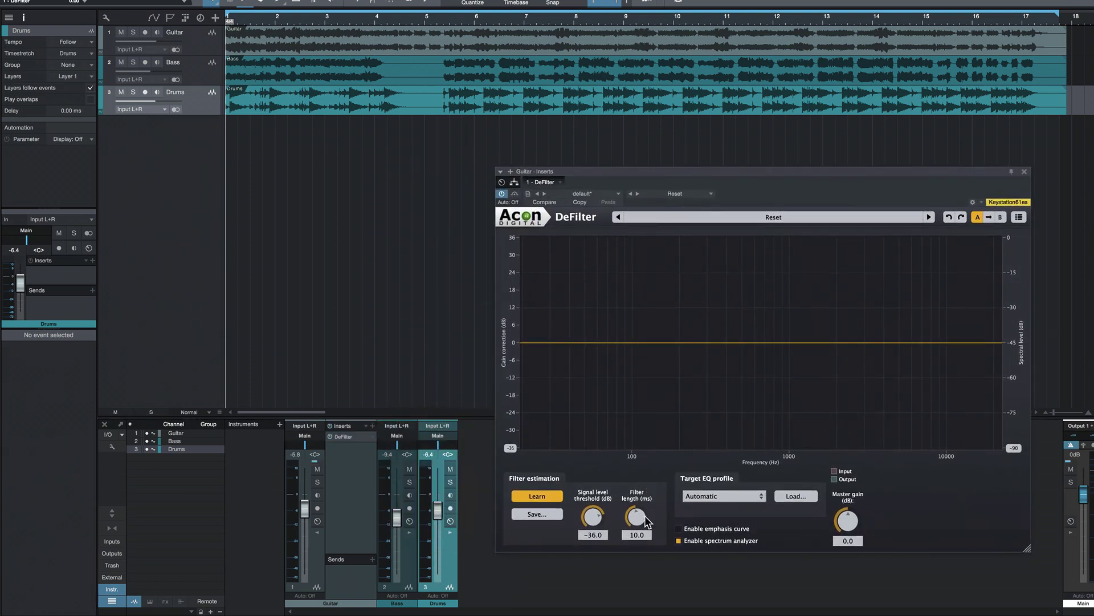
left_click_drag(644, 516, 652, 554)
left_click_drag(729, 176, 719, 155)
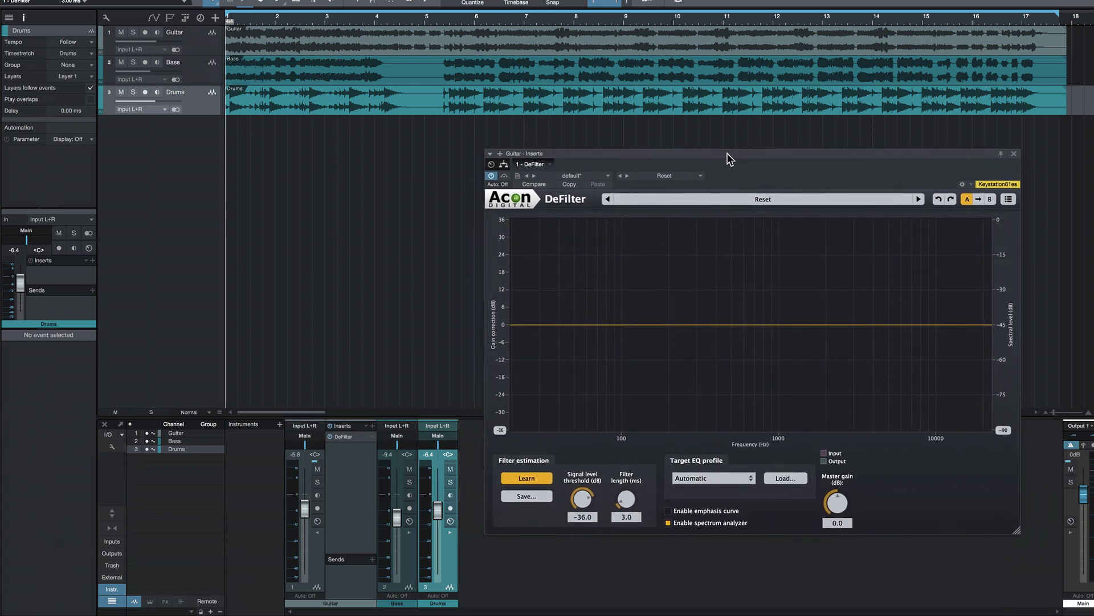
Play the mix so DeFilter learns the Guitar channel's filter curve, and end the learning and playback.
key("space")
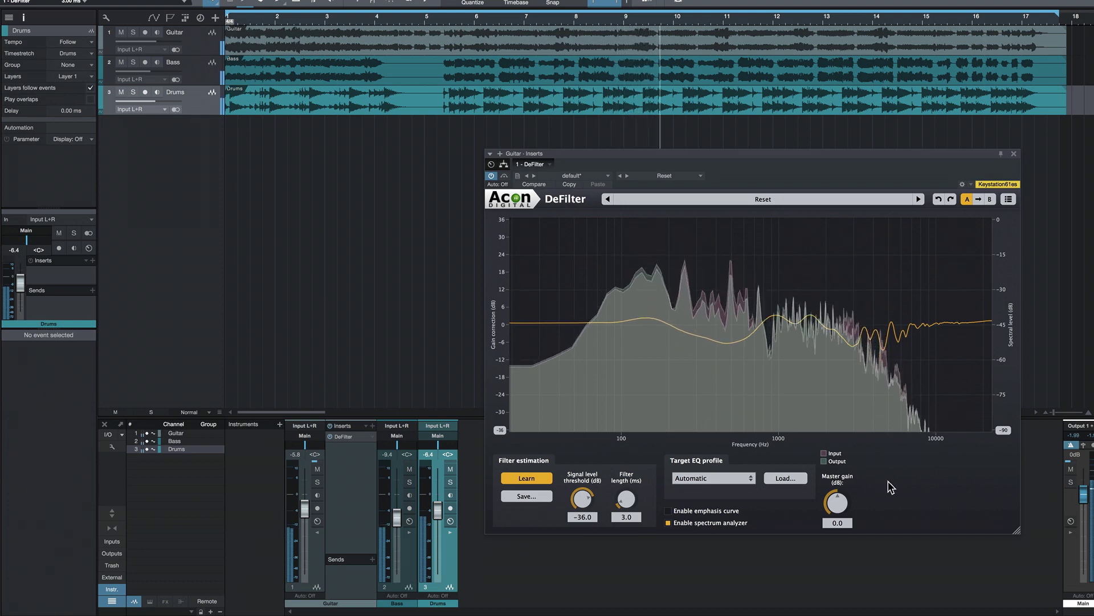
left_click(540, 477)
key("space")
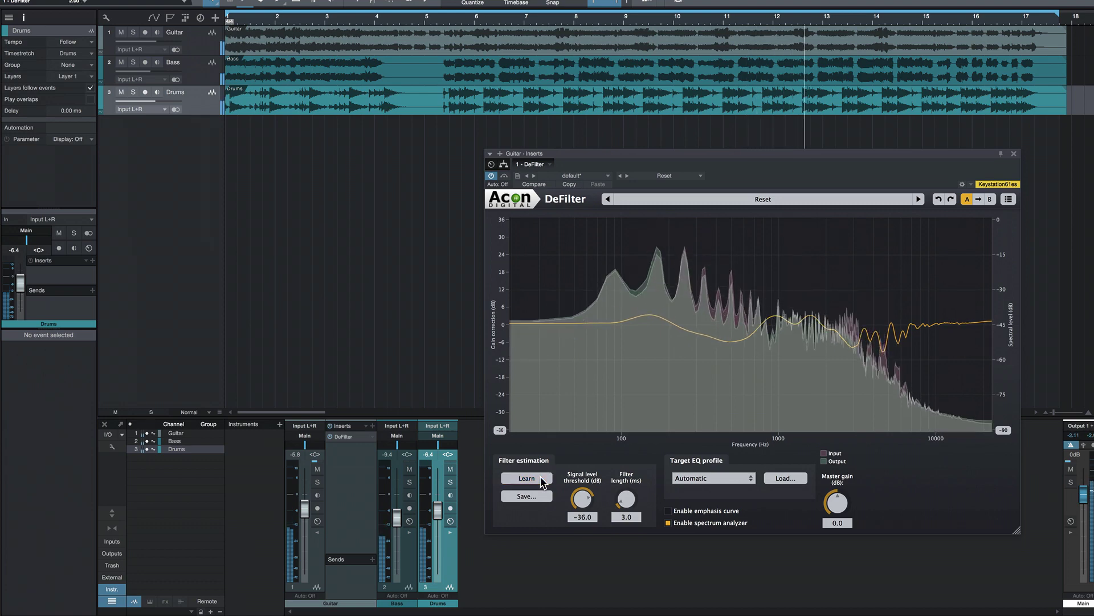
Load the TEMP filter from the Guitar filters folder as the target EQ profile.
left_click_drag(809, 156, 717, 153)
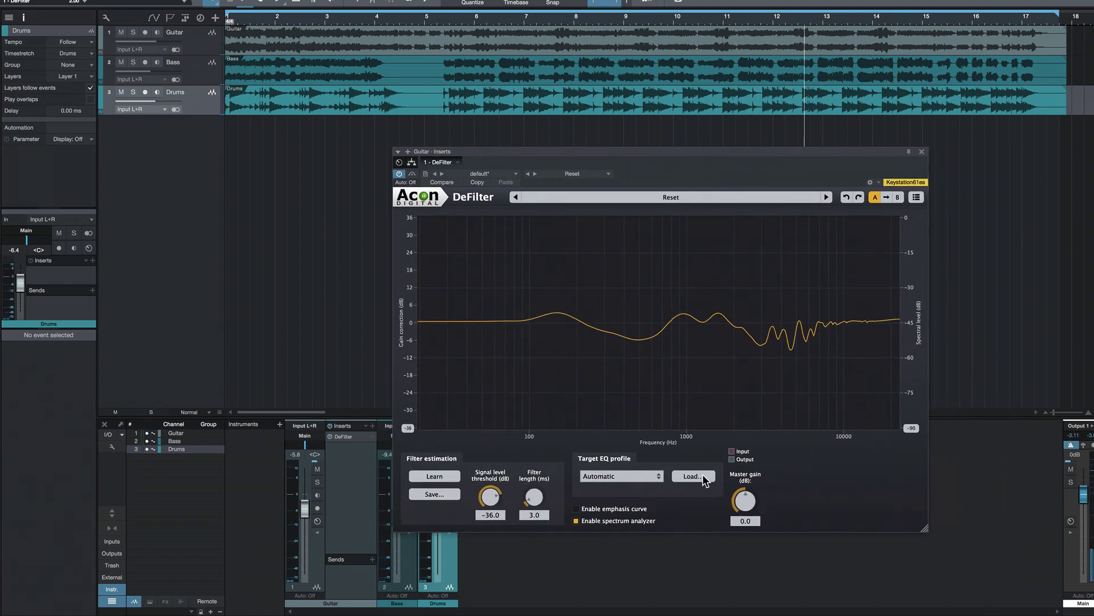
left_click(704, 478)
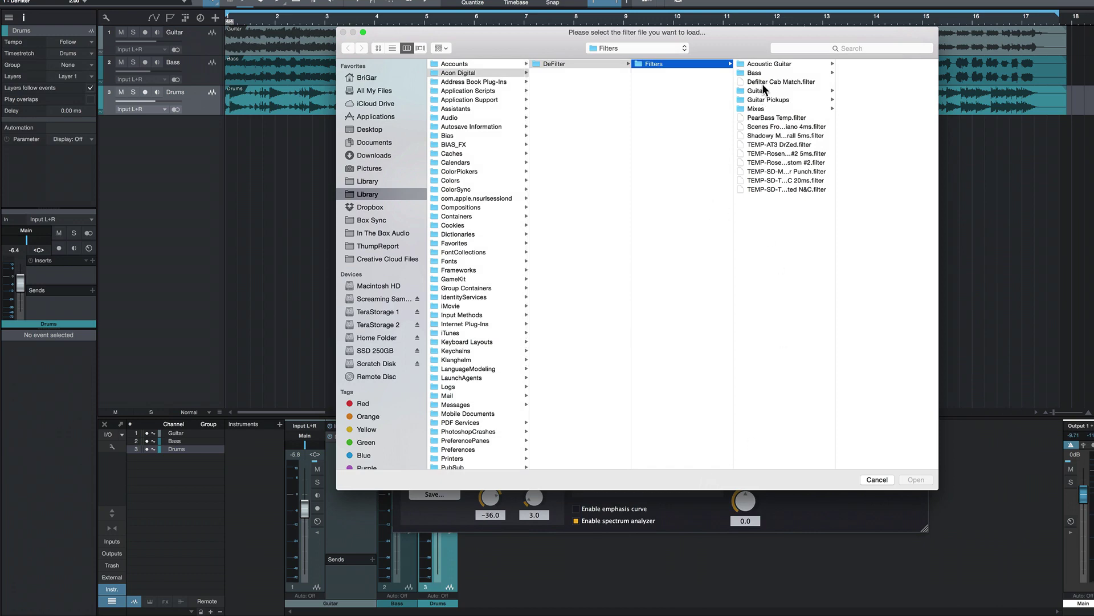
left_click(761, 83)
left_click(764, 90)
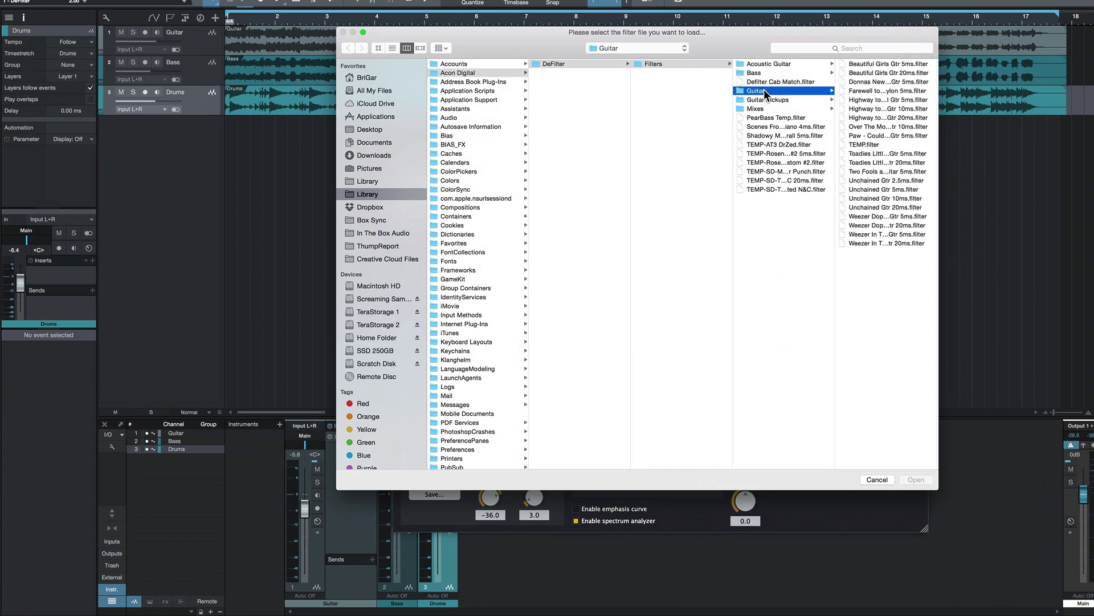
double_click(867, 143)
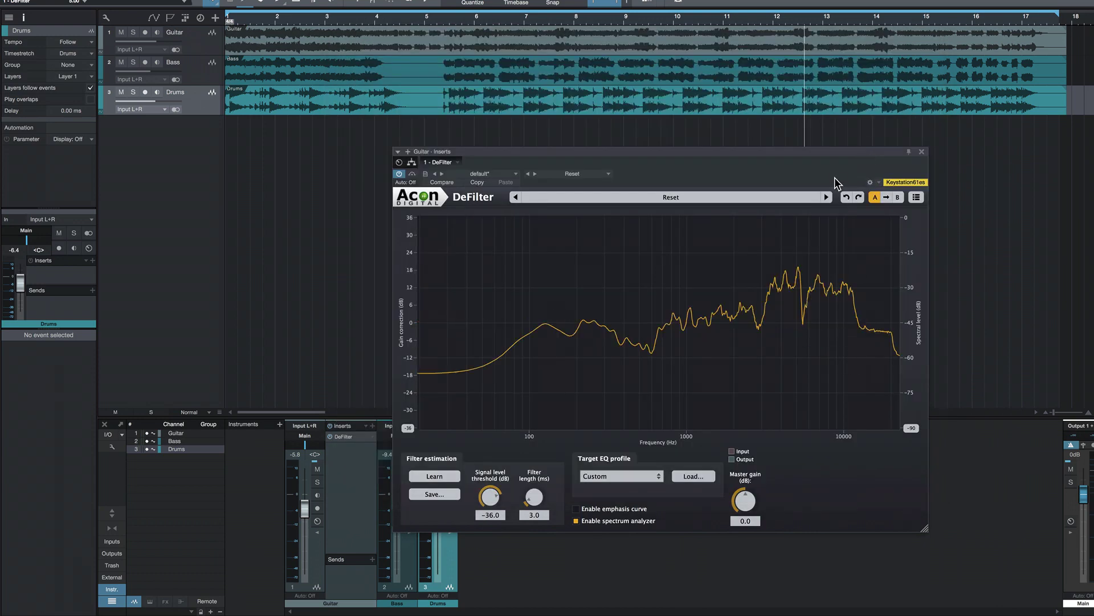
left_click_drag(833, 152, 945, 145)
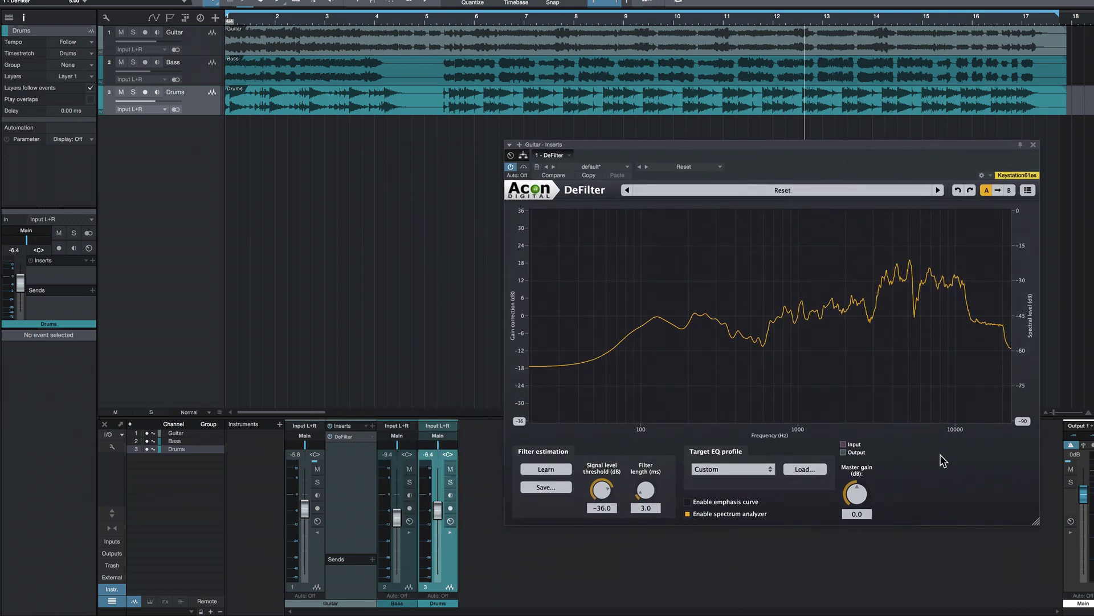
Audition the mix from the start with the TEMP target profile applied to the guitar.
key("space")
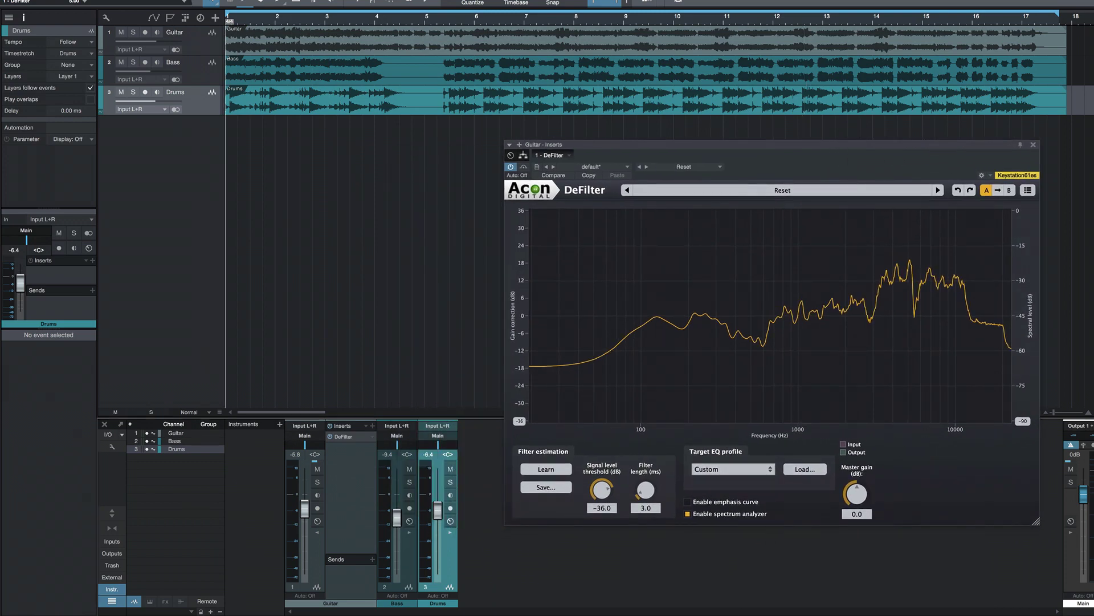
key("space")
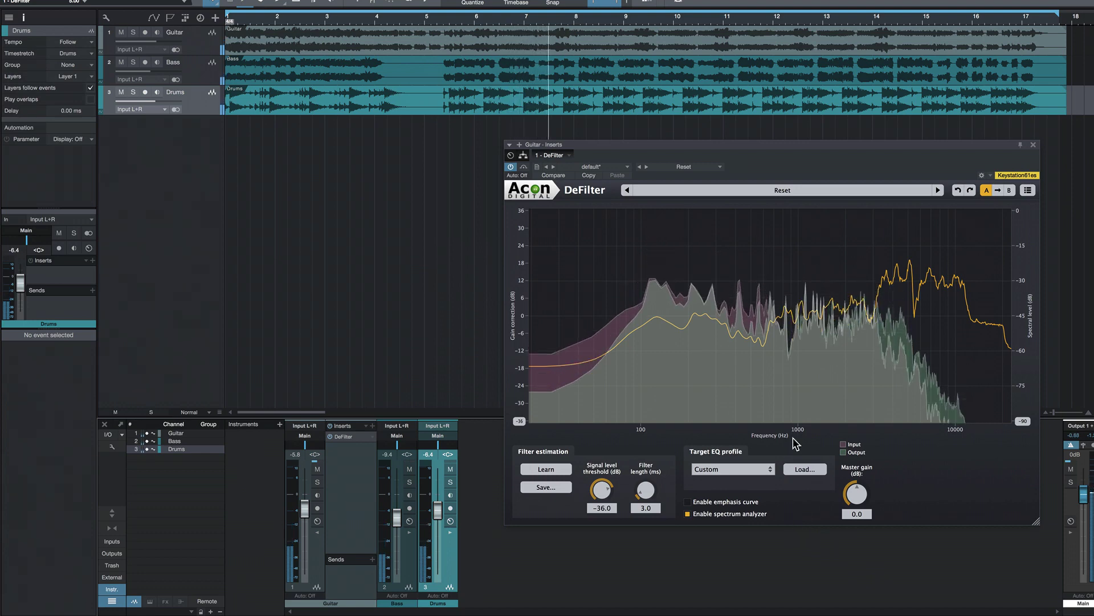
left_click_drag(752, 148, 724, 156)
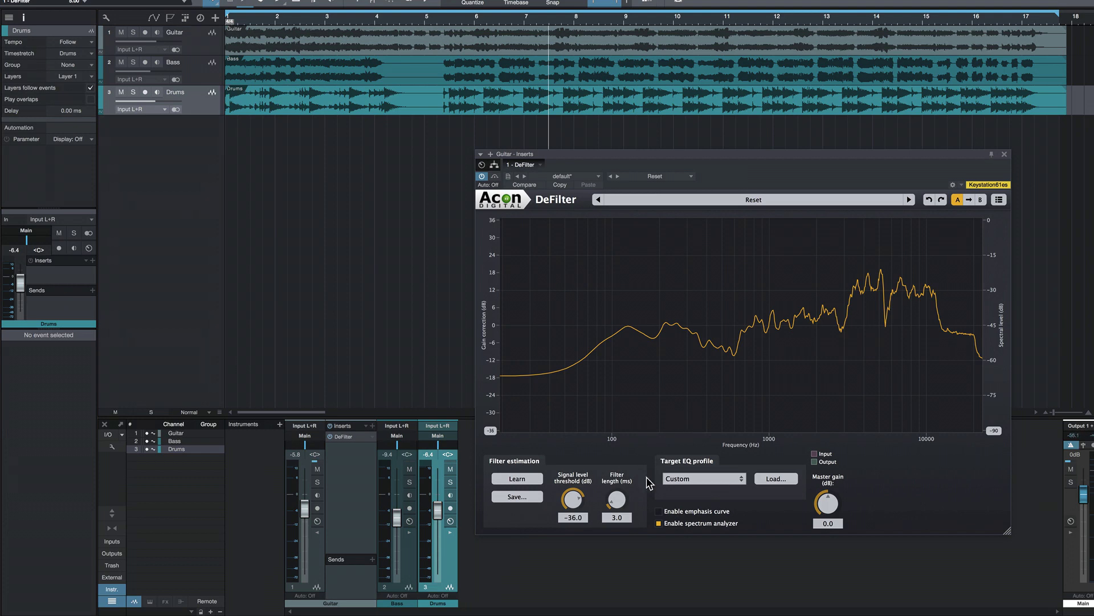
Try an emphasis curve that falls to 75% above about 1.9 kHz during playback, and disable it again.
left_click(660, 512)
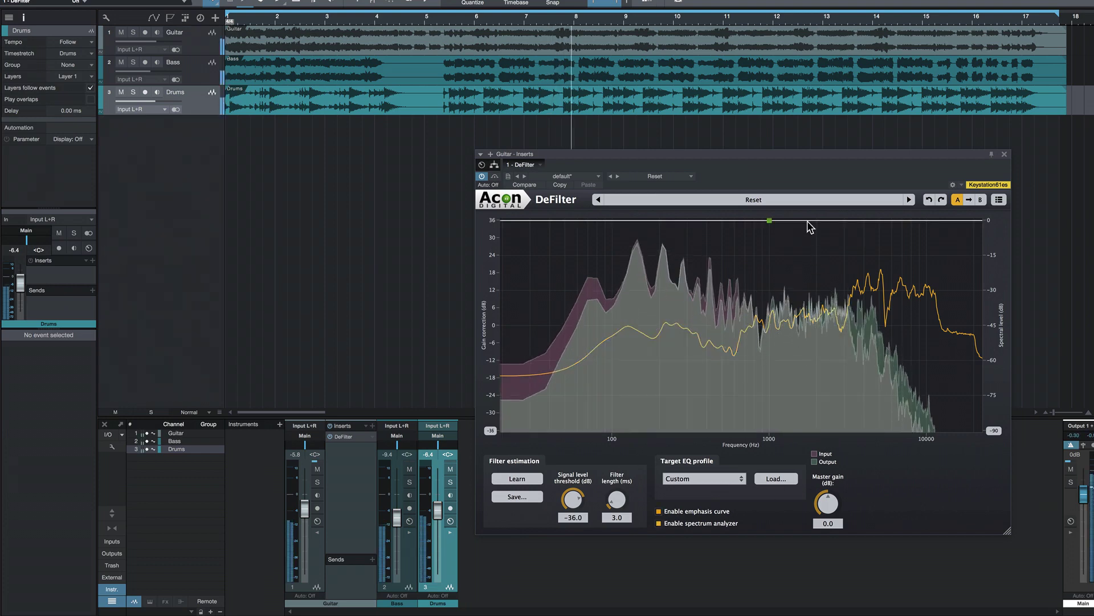
left_click_drag(807, 222, 812, 272)
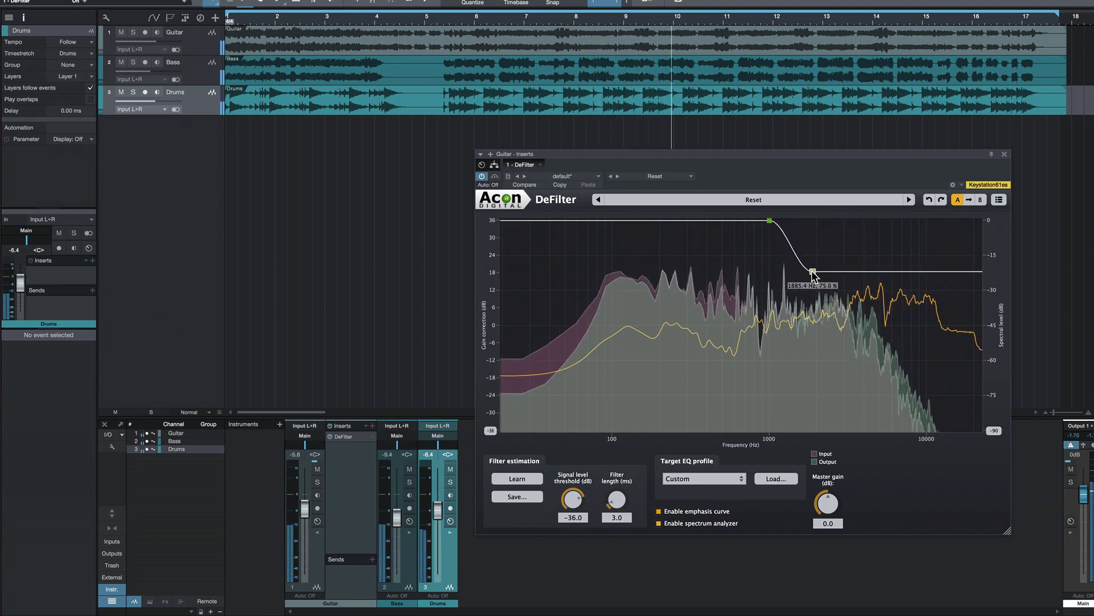
left_click_drag(771, 222, 737, 217)
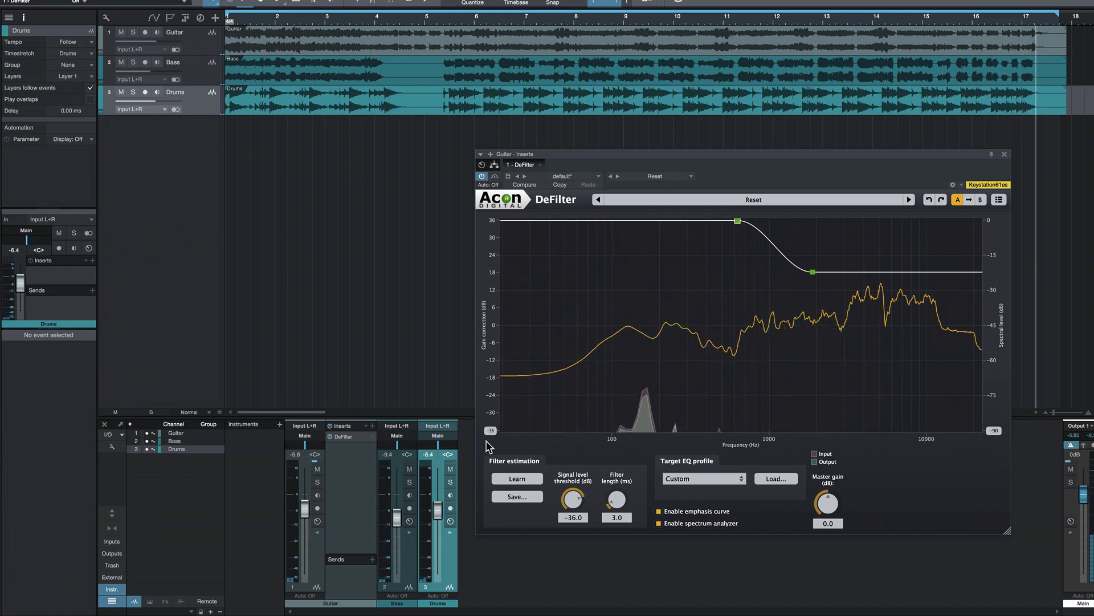
key("space")
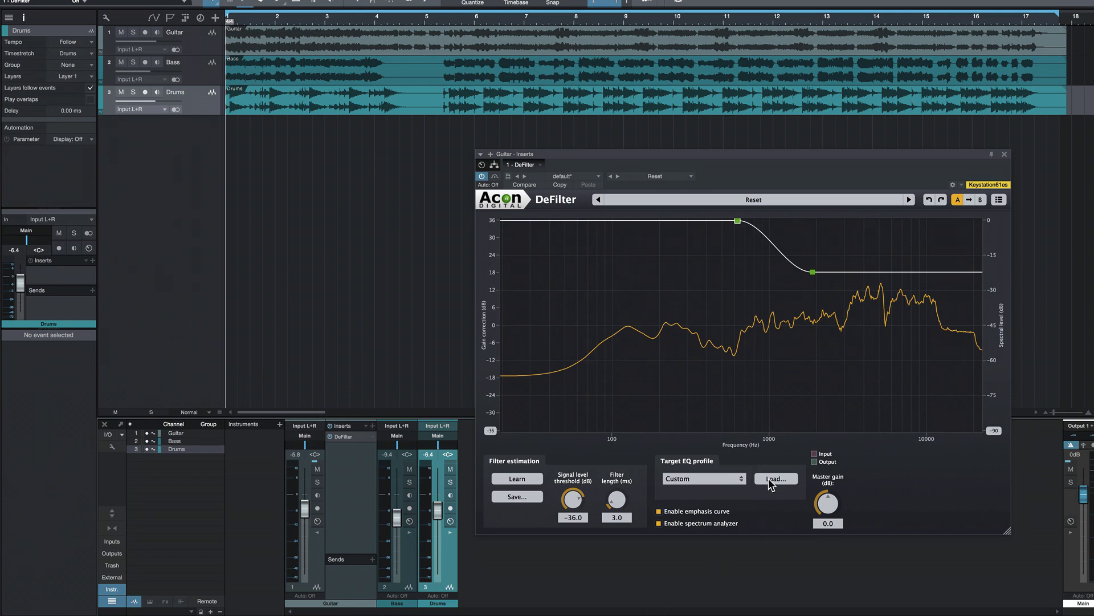
left_click(674, 512)
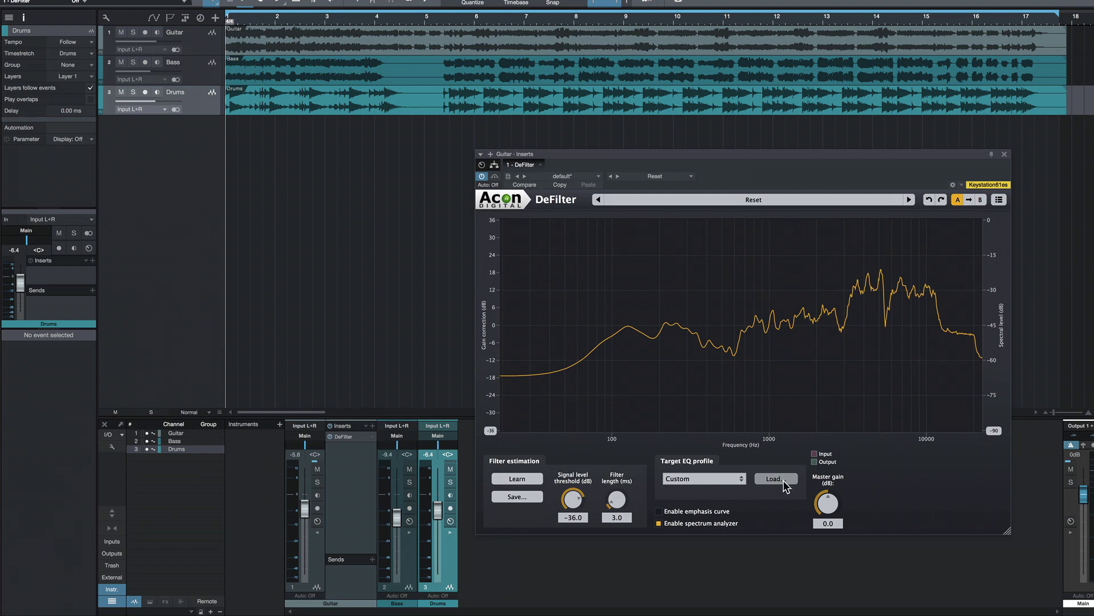
Load the Beautiful Girls Gtr 5ms filter as the target EQ profile and play the mix from the start.
left_click(785, 486)
left_click(766, 91)
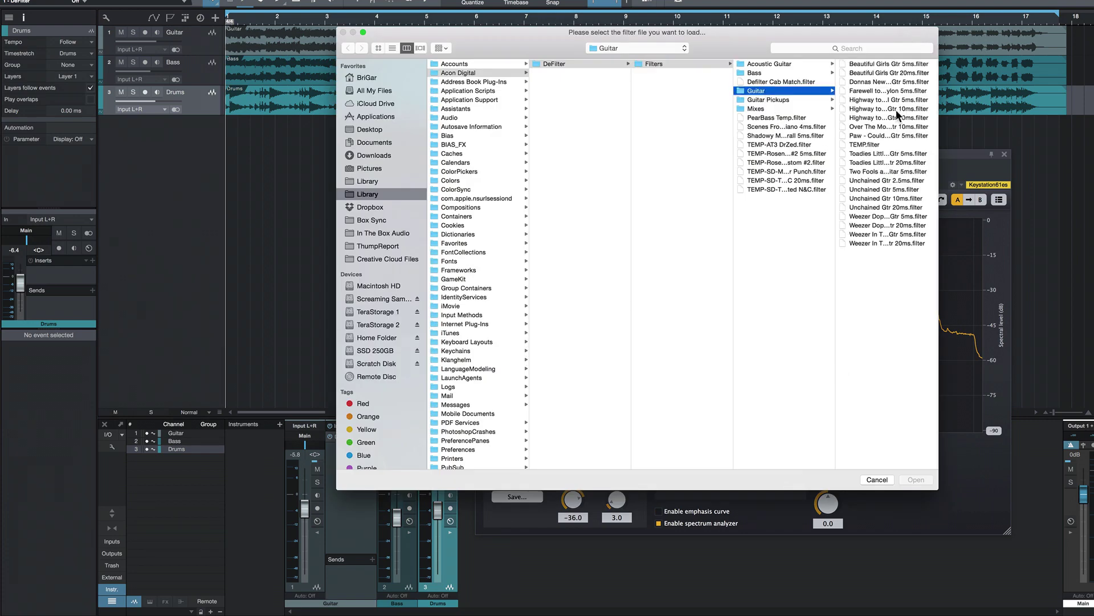
double_click(874, 63)
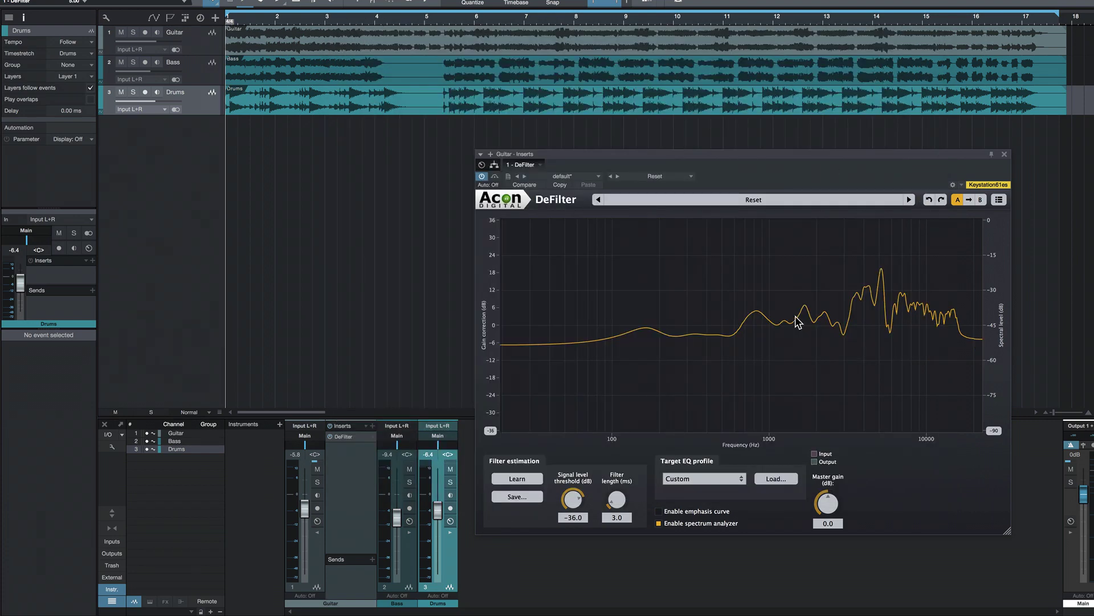
key("space")
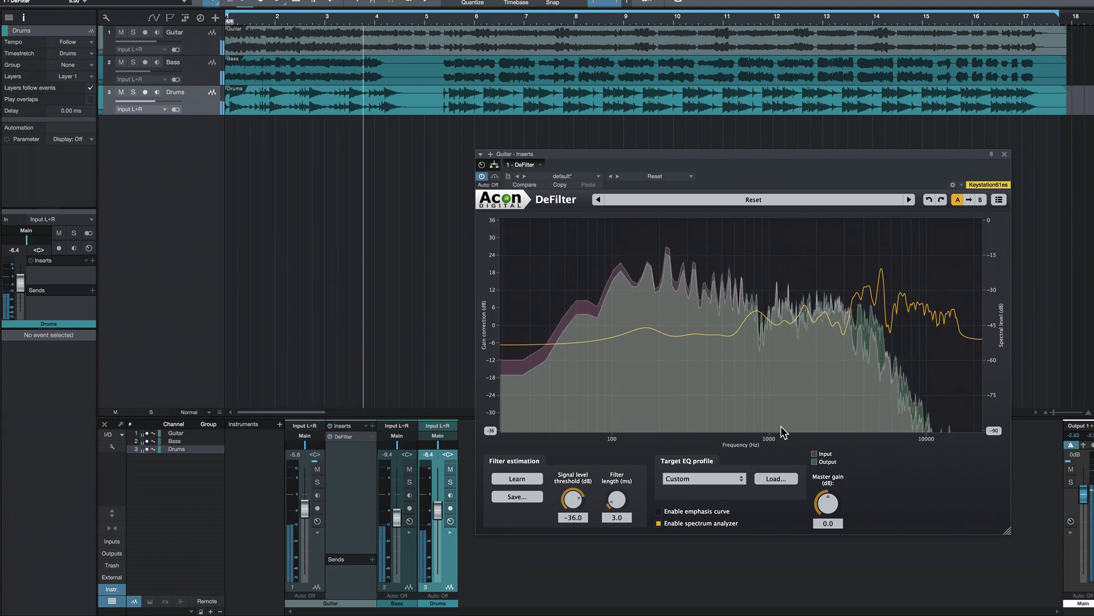
Load the Unchained Gtr 2.5ms filter as the target EQ profile while the mix plays.
left_click(776, 478)
left_click(776, 90)
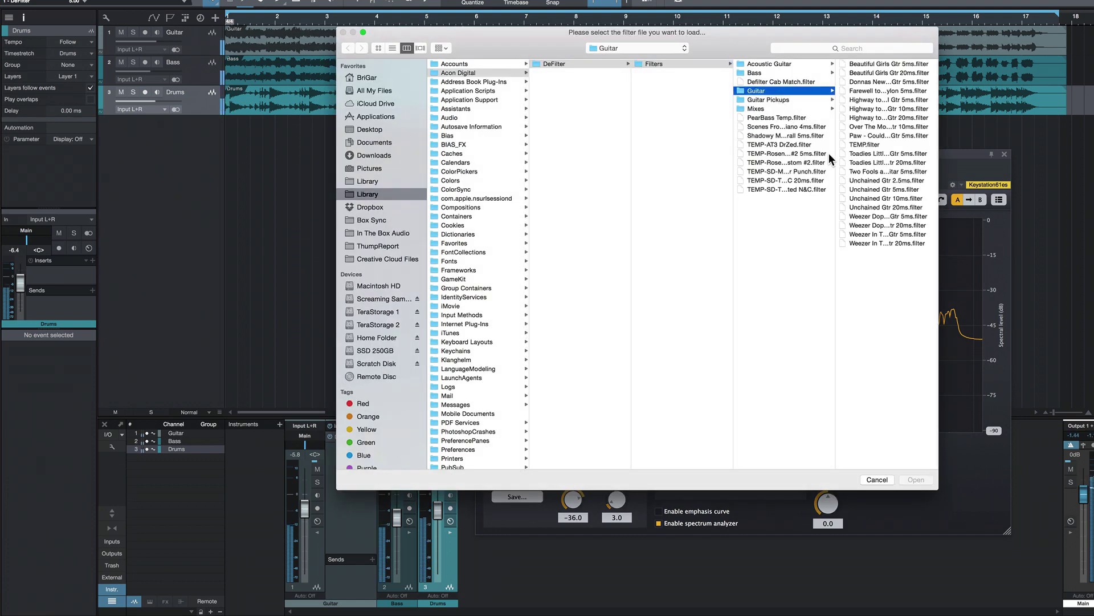
double_click(871, 179)
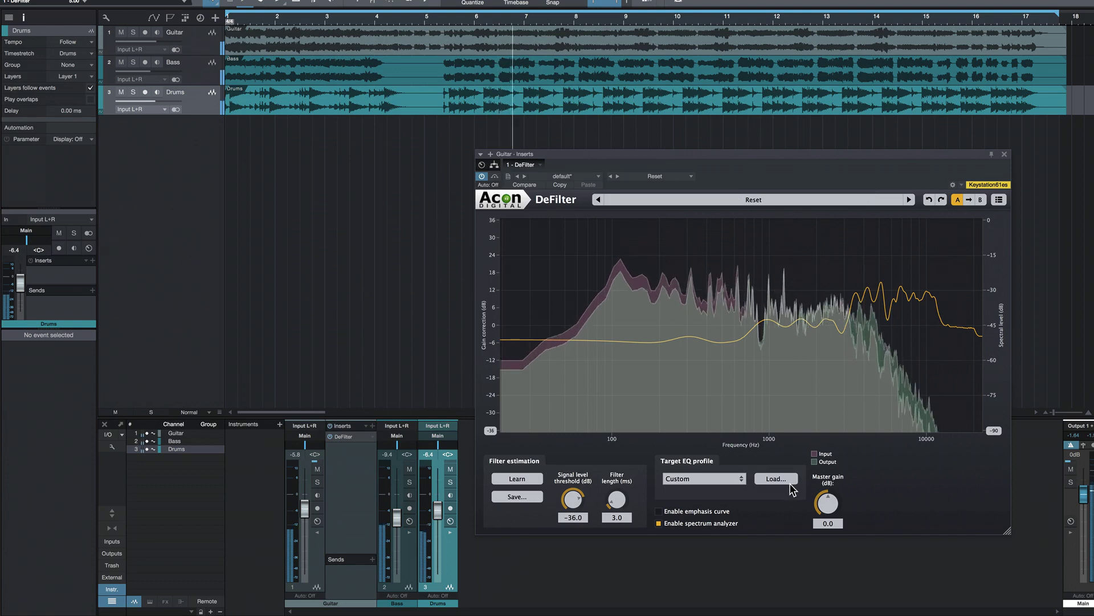
Replace the target EQ profile with the first Weezer 5ms guitar filter from the Guitar folder.
left_click(787, 478)
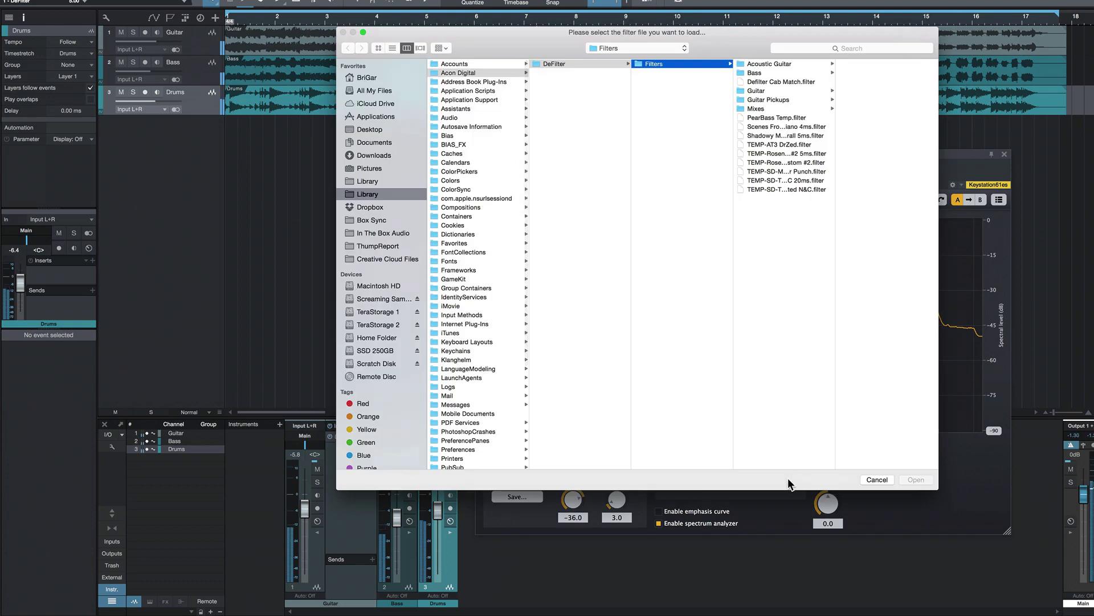
left_click(767, 93)
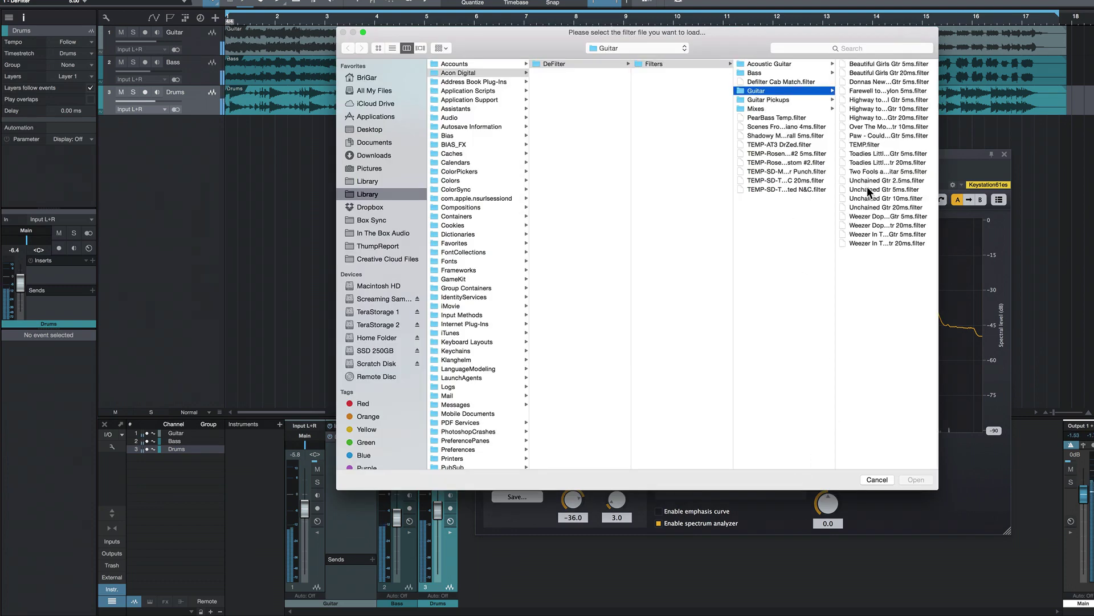
left_click(865, 216)
double_click(864, 216)
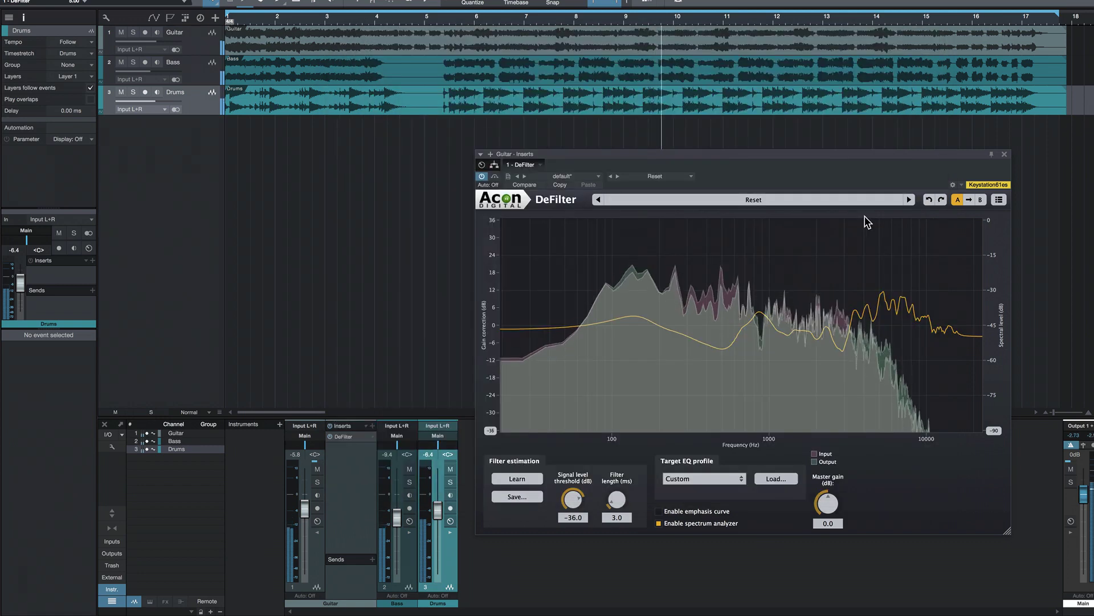
Switch the target EQ profile to the Highway 5ms guitar filter from the Guitar folder.
left_click(779, 478)
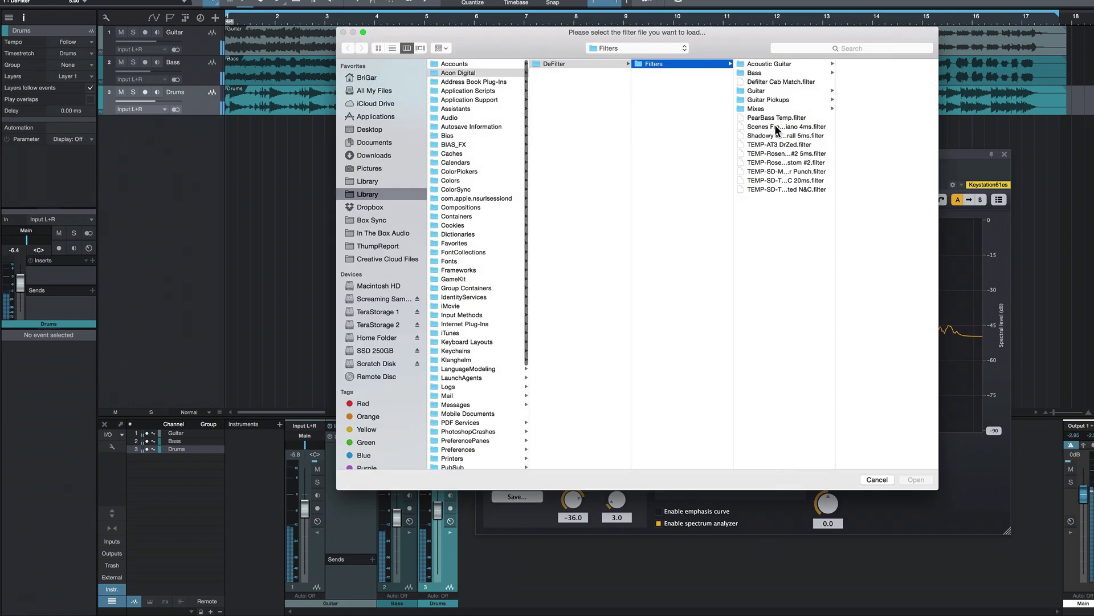
left_click(764, 93)
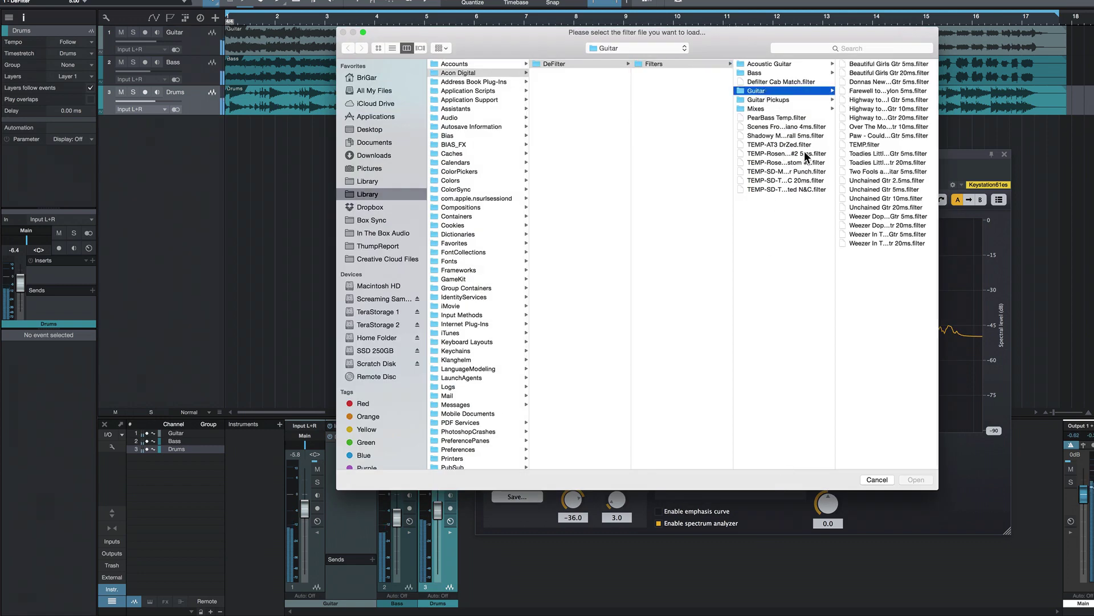
left_click(884, 101)
double_click(883, 101)
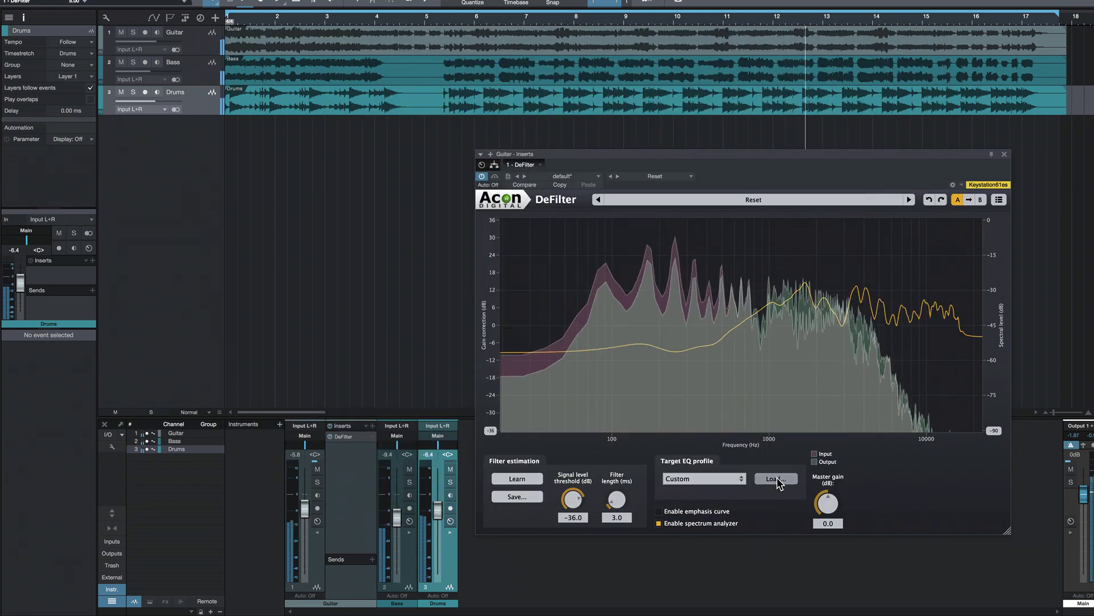
Load the Donnas 5ms guitar filter as the target EQ profile, and stop playback after listening.
left_click(778, 480)
left_click(778, 90)
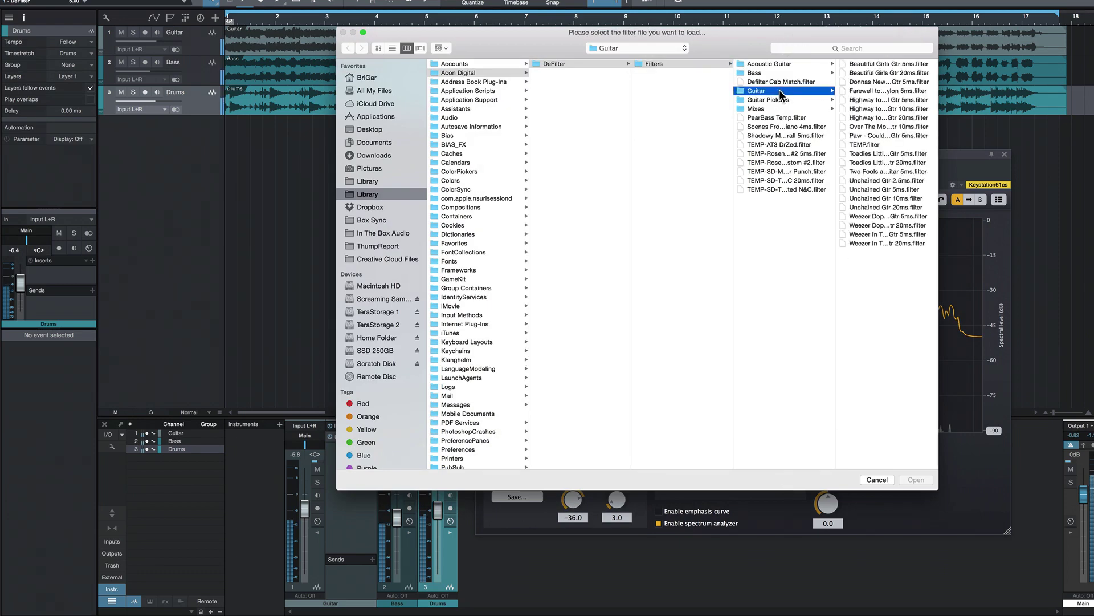
left_click(885, 82)
double_click(884, 81)
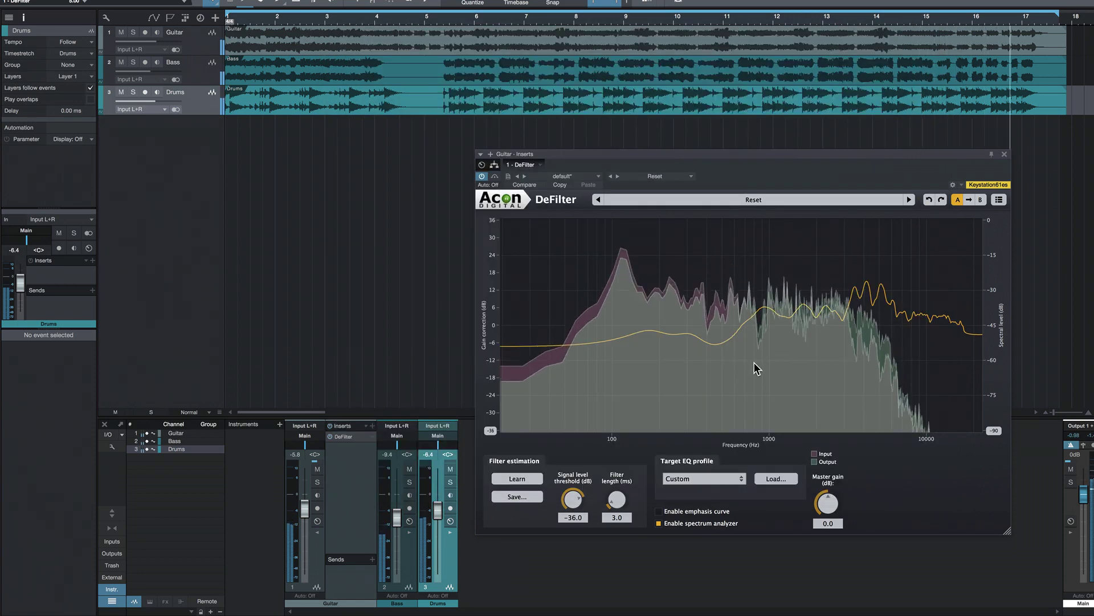
key("space")
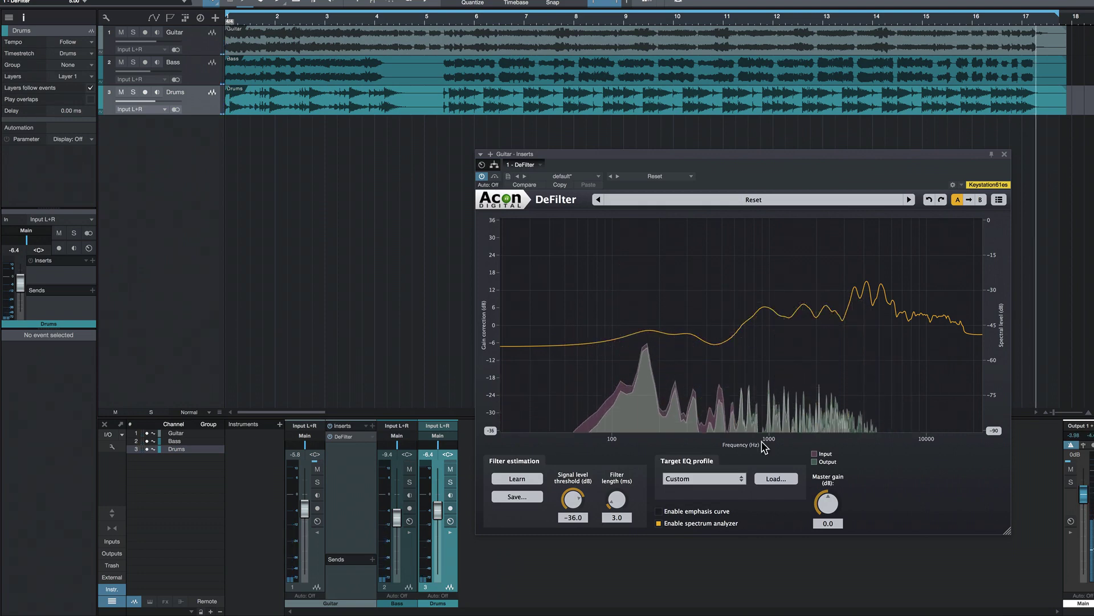
Play the mix and lower the Guitar channel's volume to about -8.4 dB, and stop playback.
key("space")
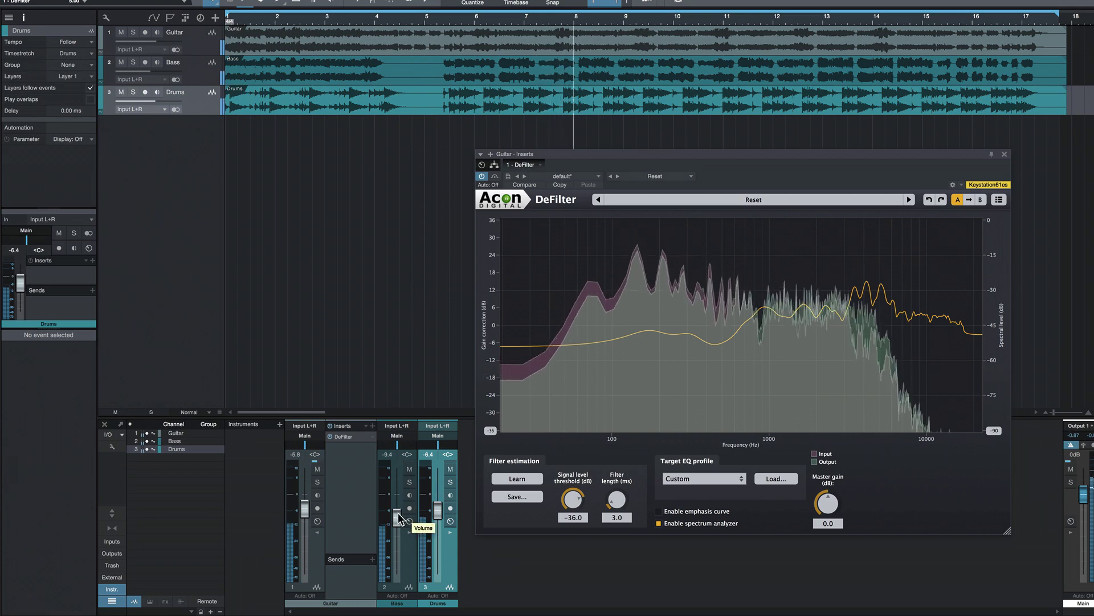
left_click_drag(312, 515, 307, 520)
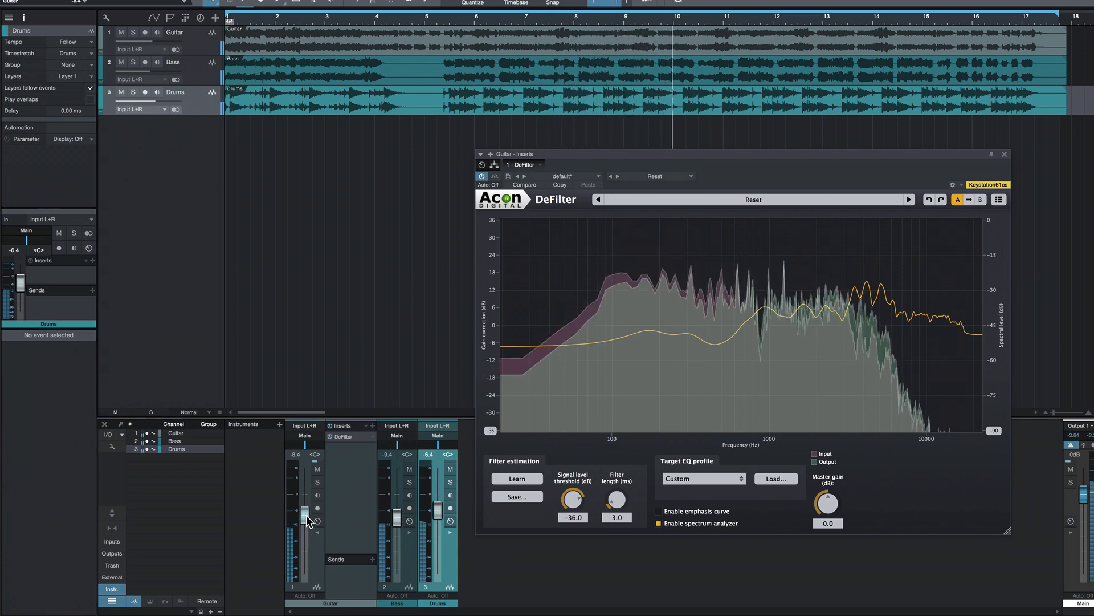
key("space")
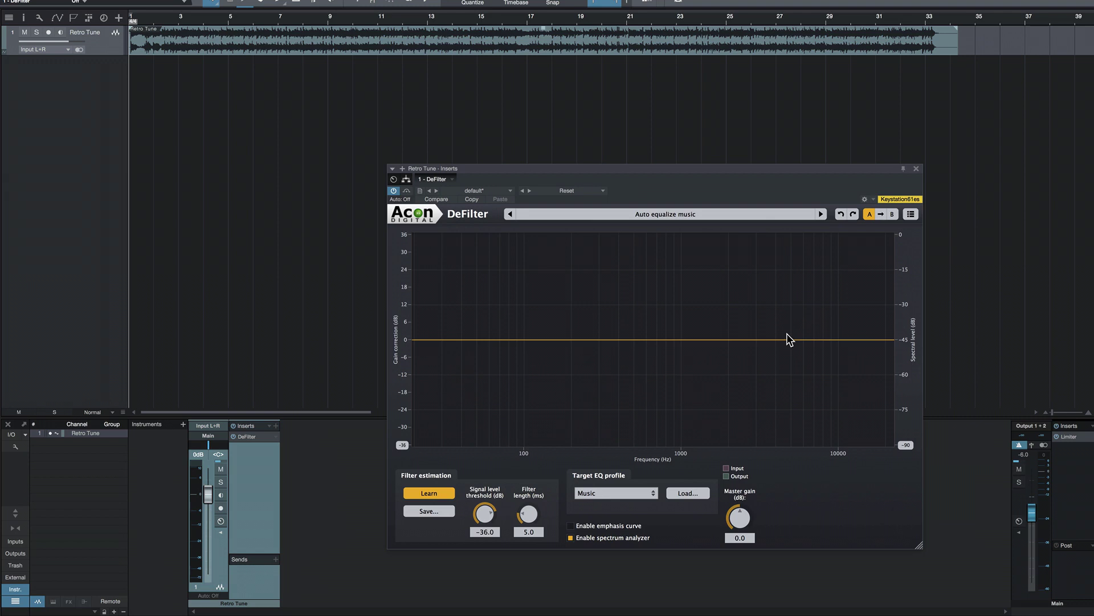
left_click_drag(747, 169, 761, 173)
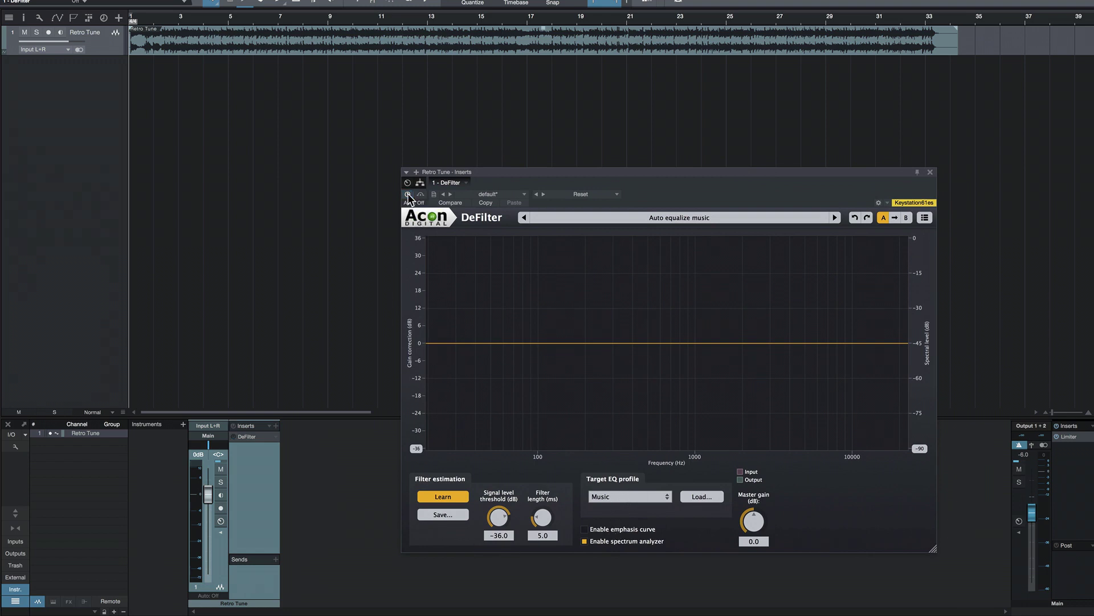
Play Retro Tune to learn its spectrum against the Music target, and compare the result with DeFilter bypassed and active before stopping.
key("space")
key("space")
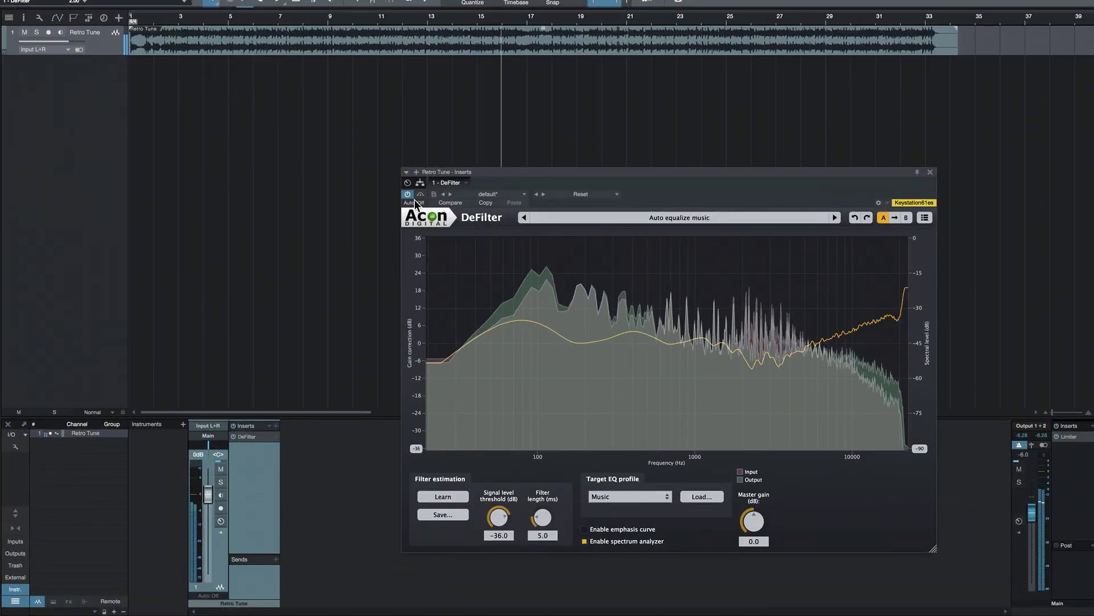
left_click(412, 194)
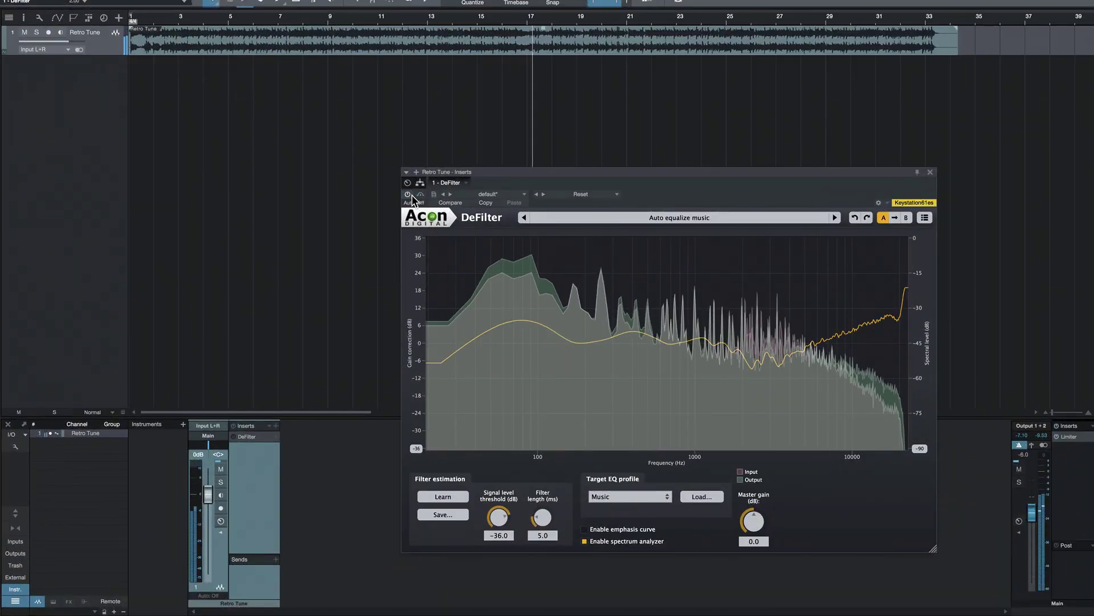
left_click(409, 194)
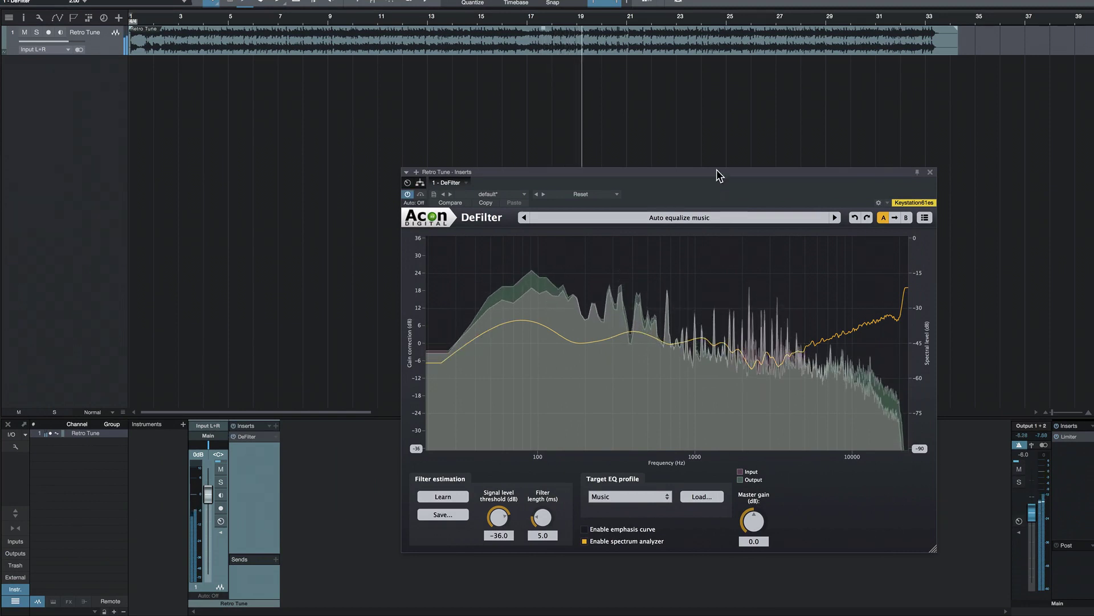
left_click_drag(716, 170, 693, 175)
key("space")
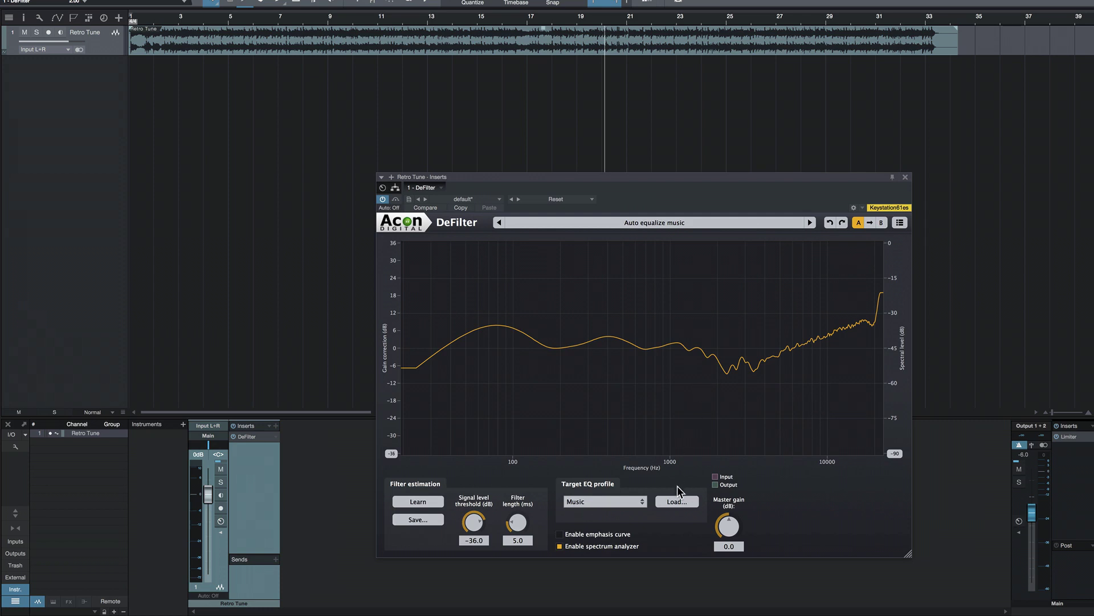
Load the APC Mer De... Overall filter from the Mixes folder as the target EQ profile and start playback.
left_click(664, 501)
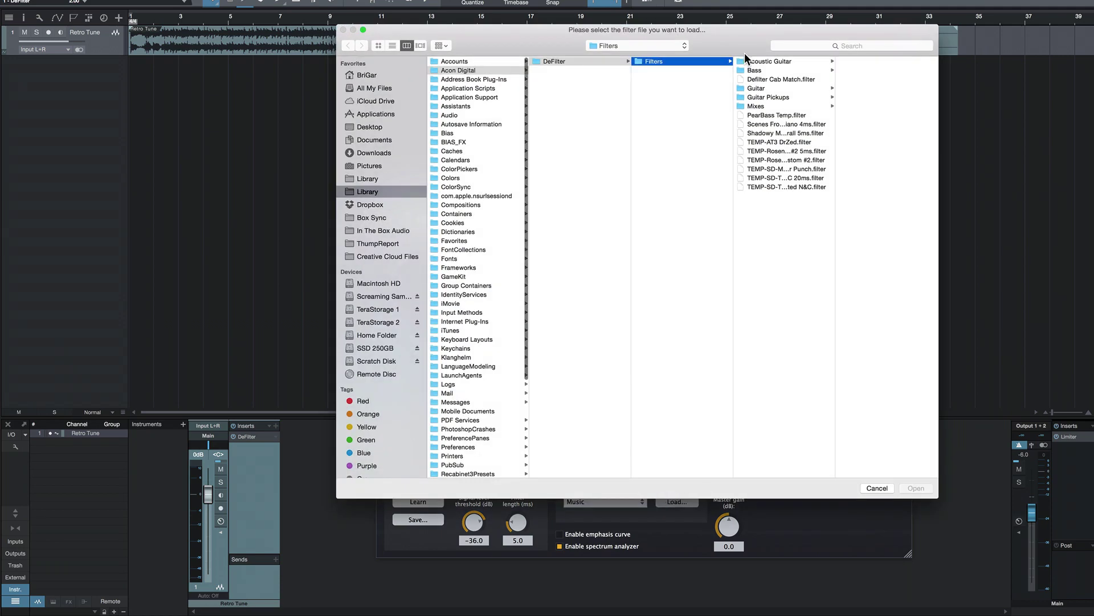
left_click(757, 106)
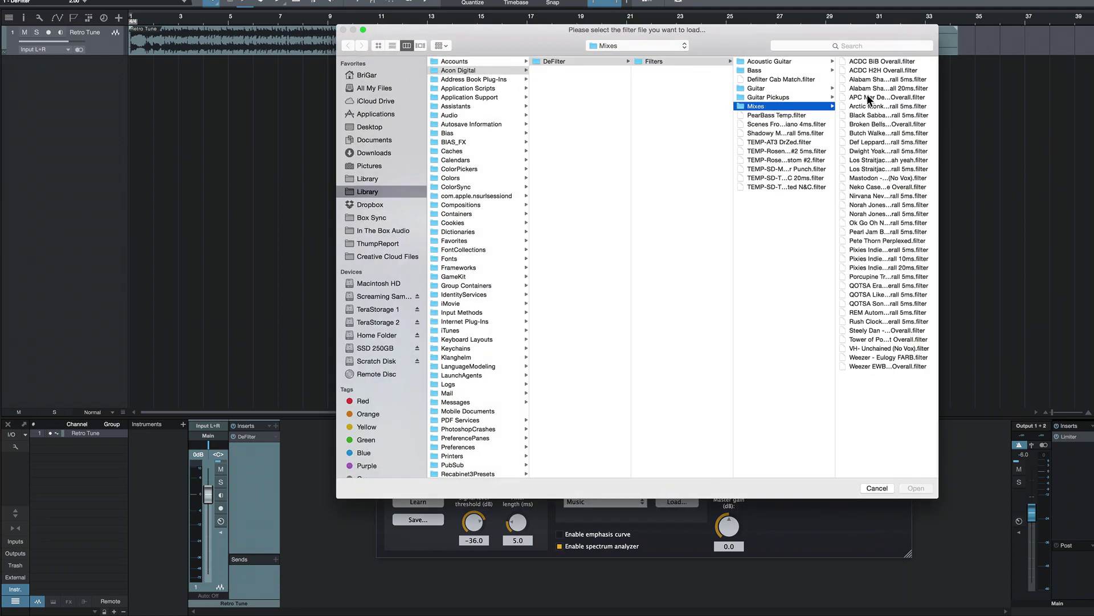
double_click(867, 96)
key("space")
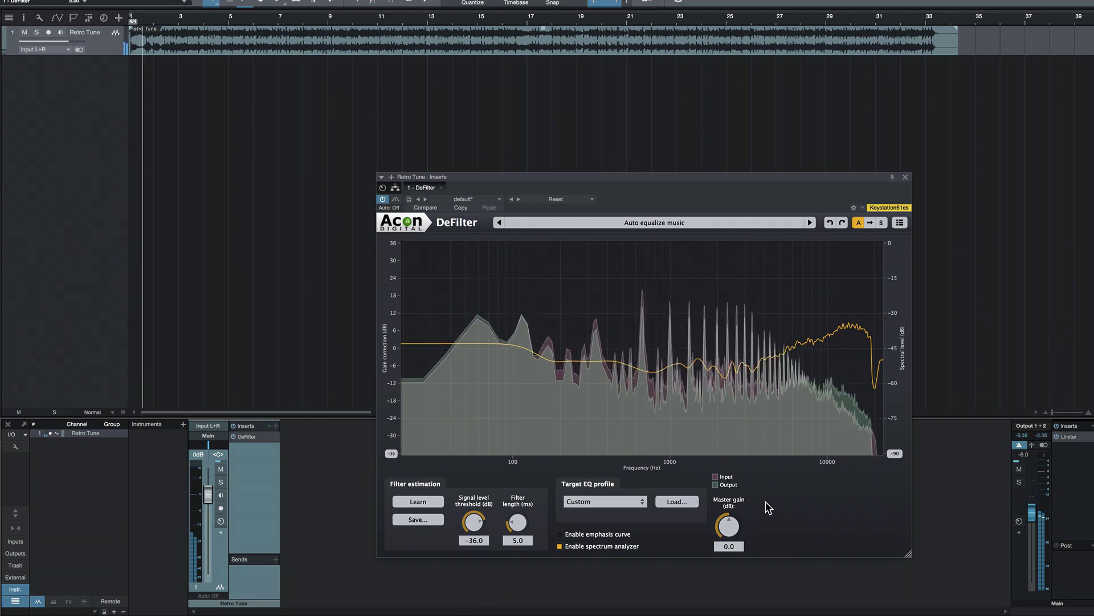
Switch the target EQ profile to the Arctic Monk... 5ms filter from the Mixes folder.
left_click(678, 502)
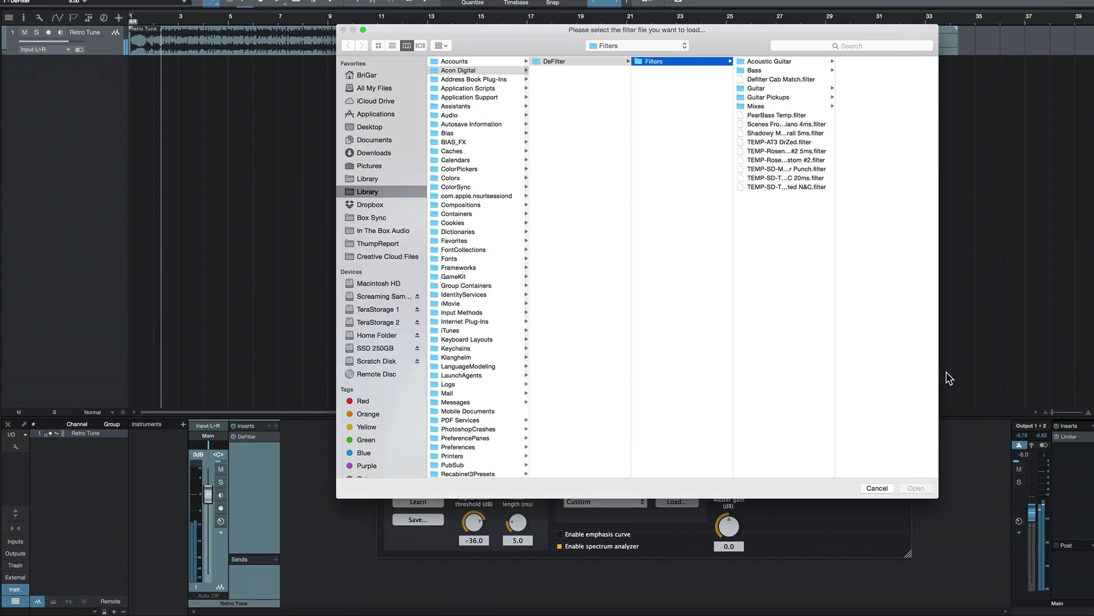
left_click(766, 106)
double_click(880, 108)
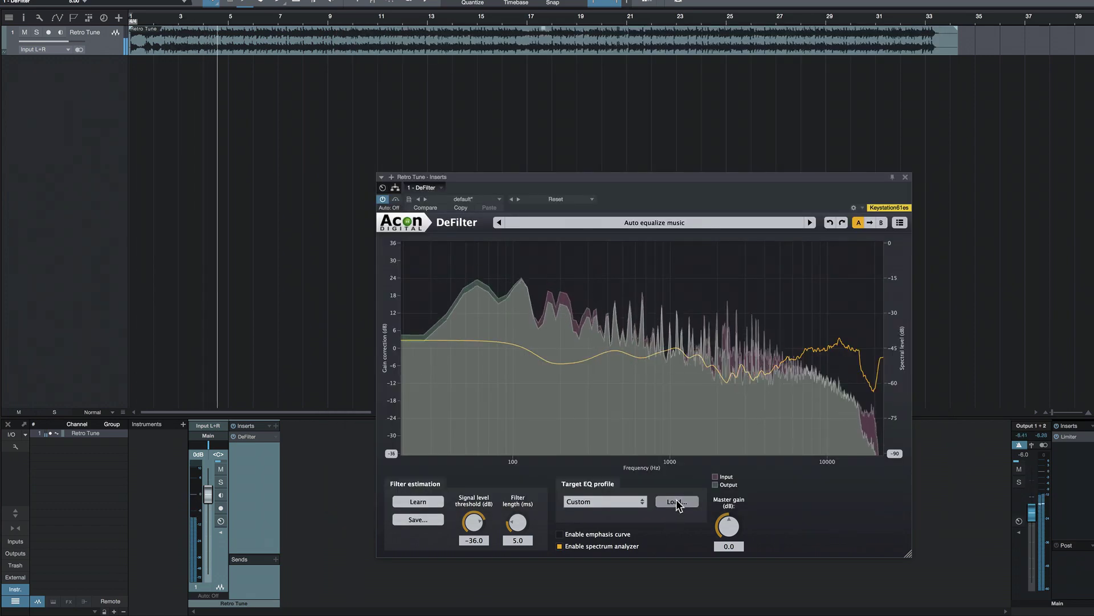
Replace the target EQ profile with the Dwight Yoak... 5ms filter from the Mixes folder.
left_click(678, 499)
left_click(757, 105)
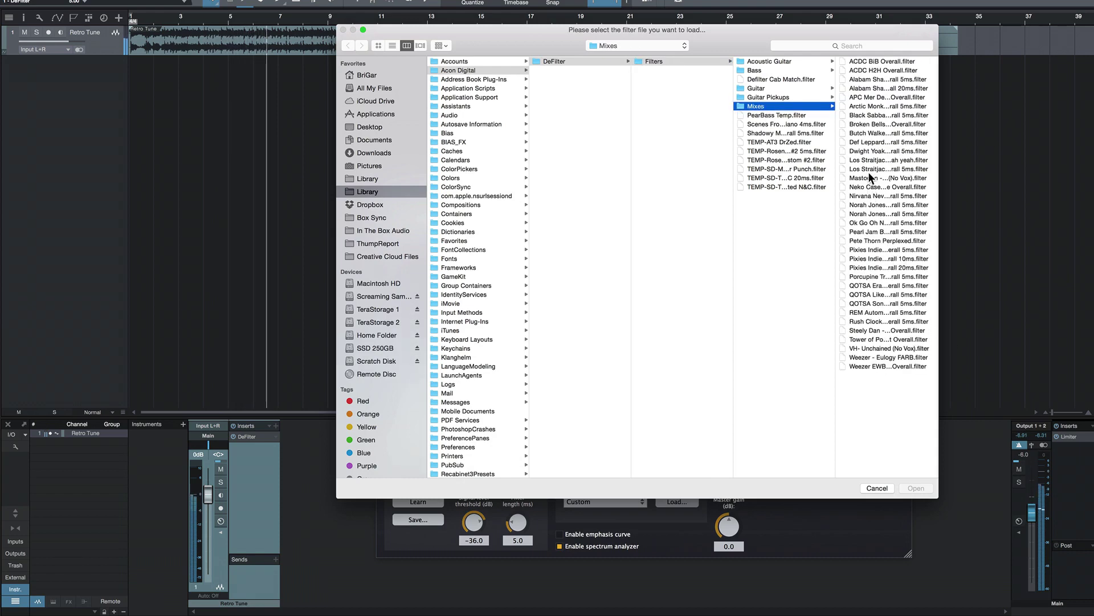
left_click(867, 152)
key("Return")
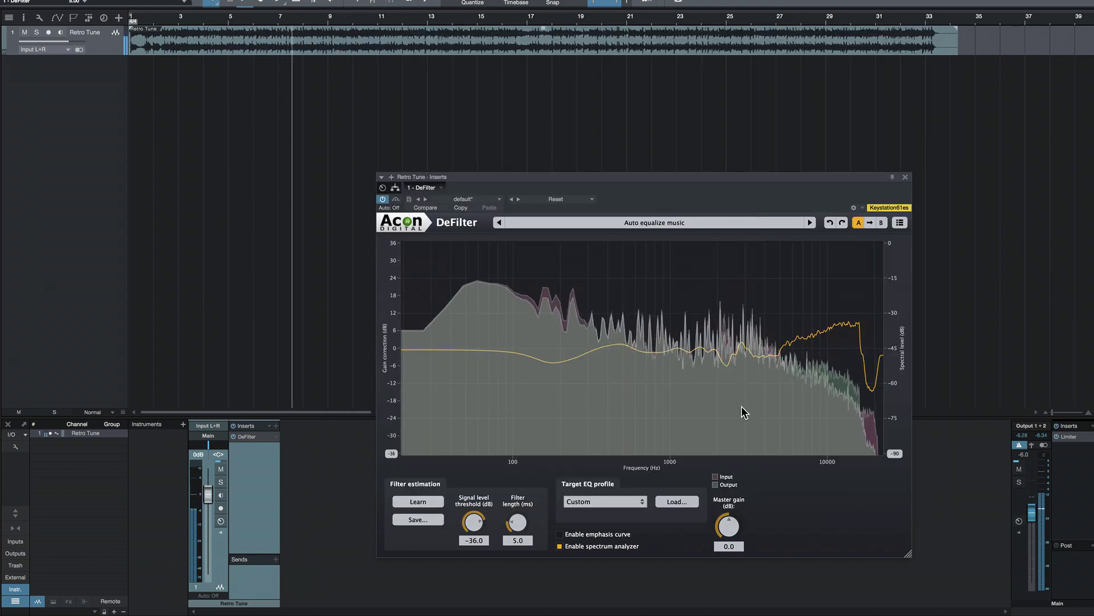
Load the Los Straitjac... 5ms filter from the Mixes folder as the target EQ profile.
left_click(687, 502)
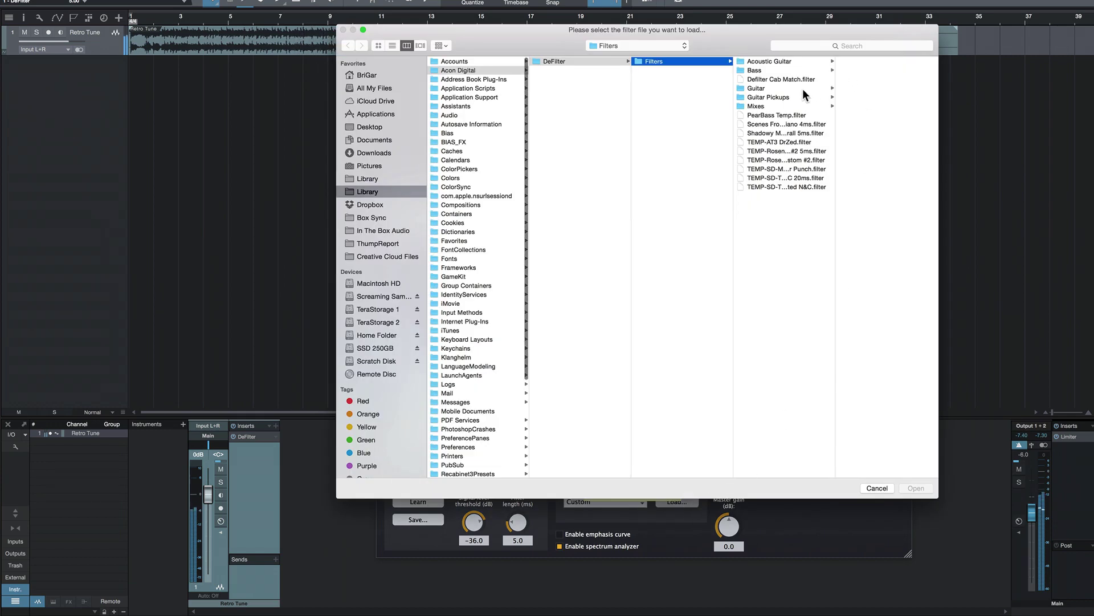
left_click(778, 107)
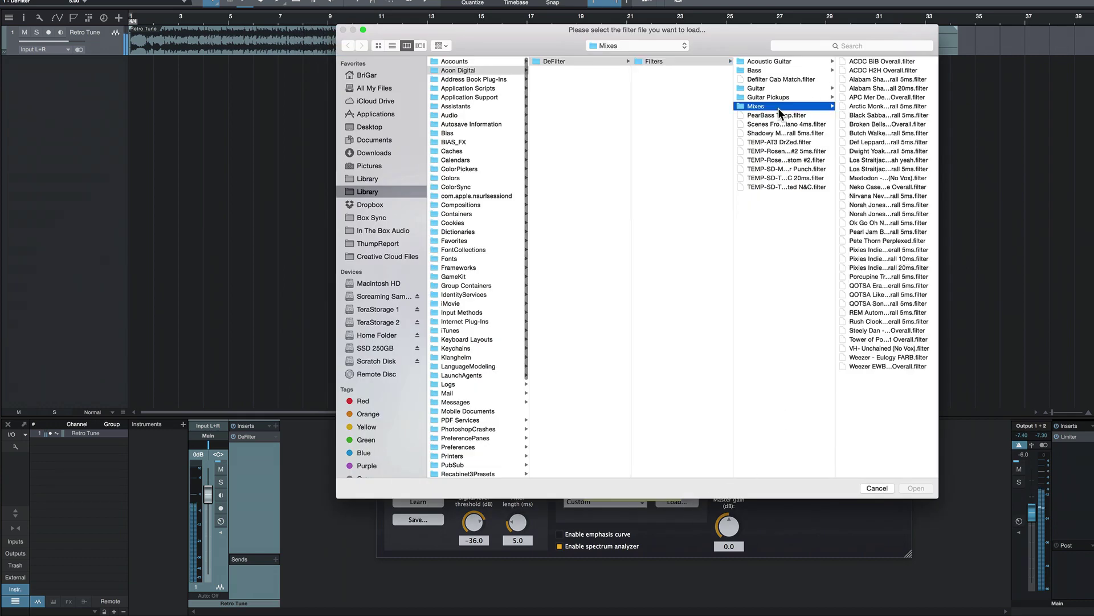
left_click(873, 169)
key("Return")
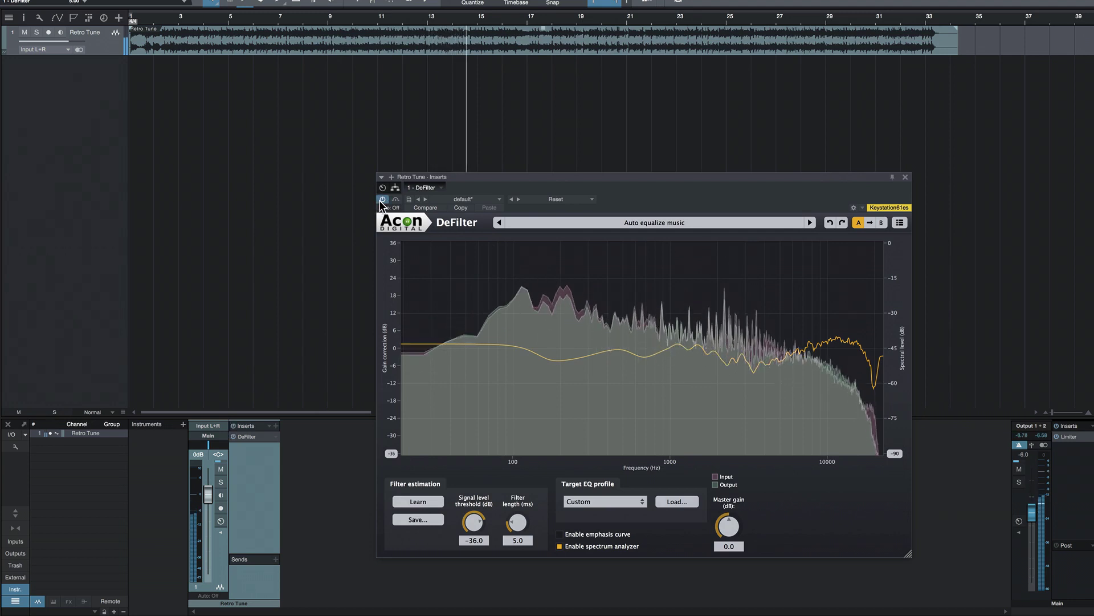
Raise DeFilter's master gain to 2.4 dB while listening, and stop playback.
left_click_drag(511, 178, 517, 167)
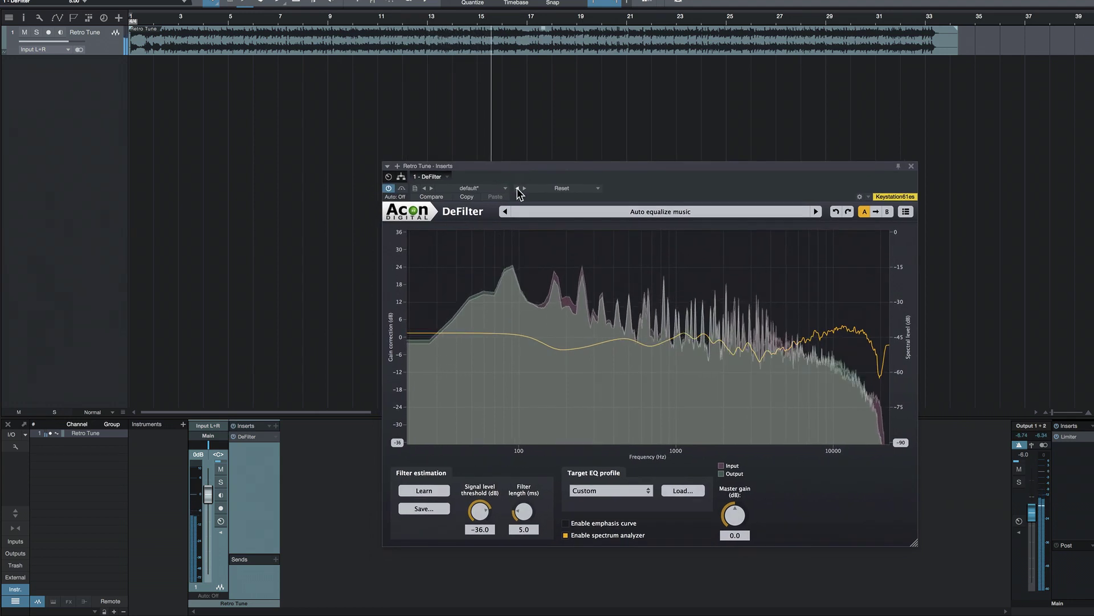
left_click_drag(735, 519, 737, 513)
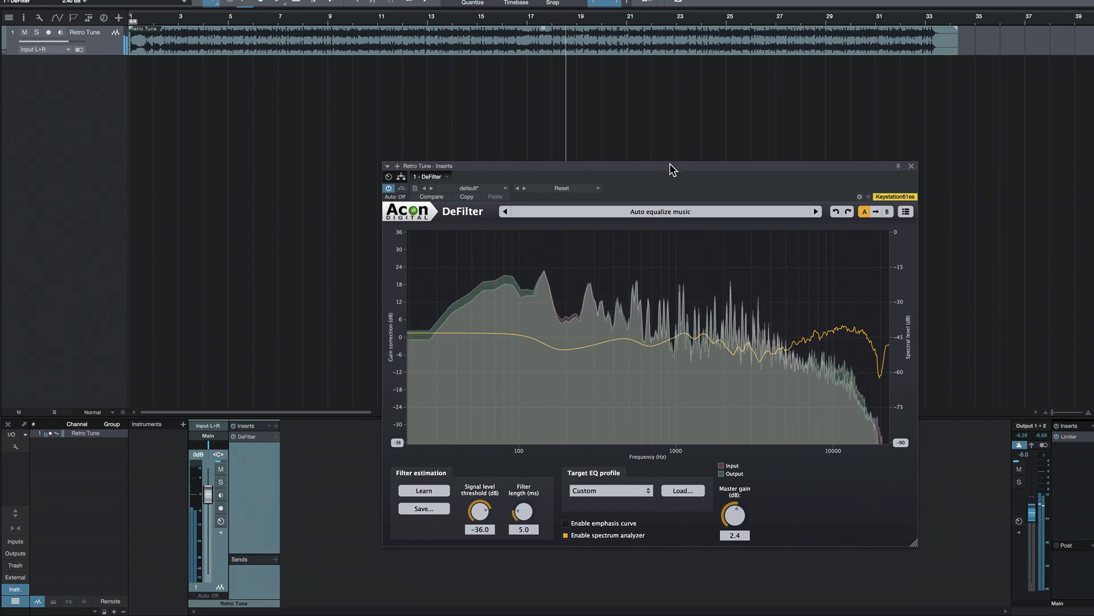
left_click_drag(669, 164, 652, 164)
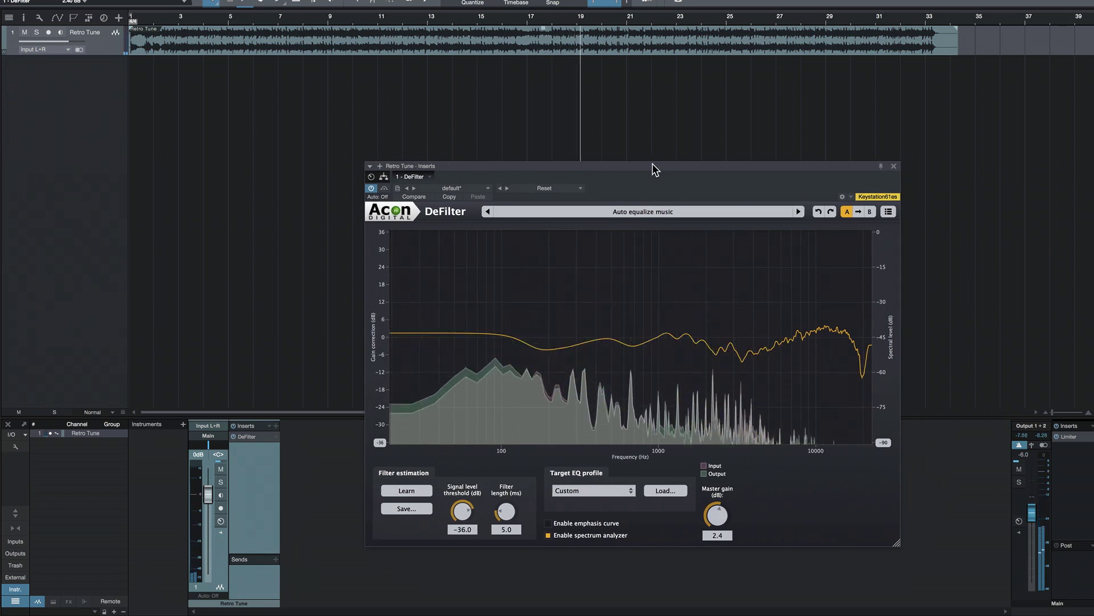
key("space")
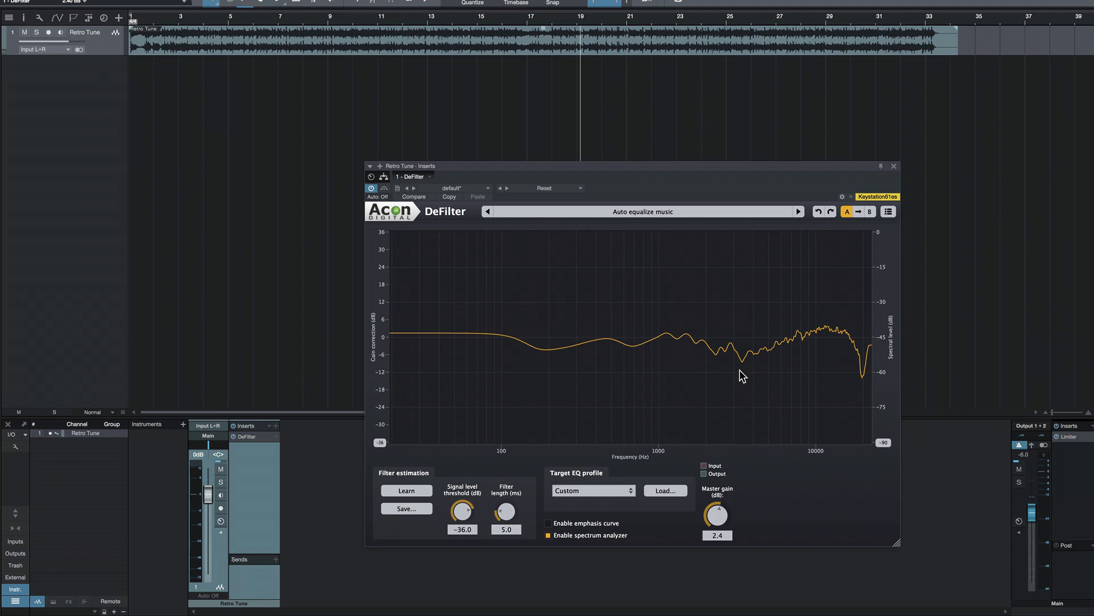
mouse_move(742, 369)
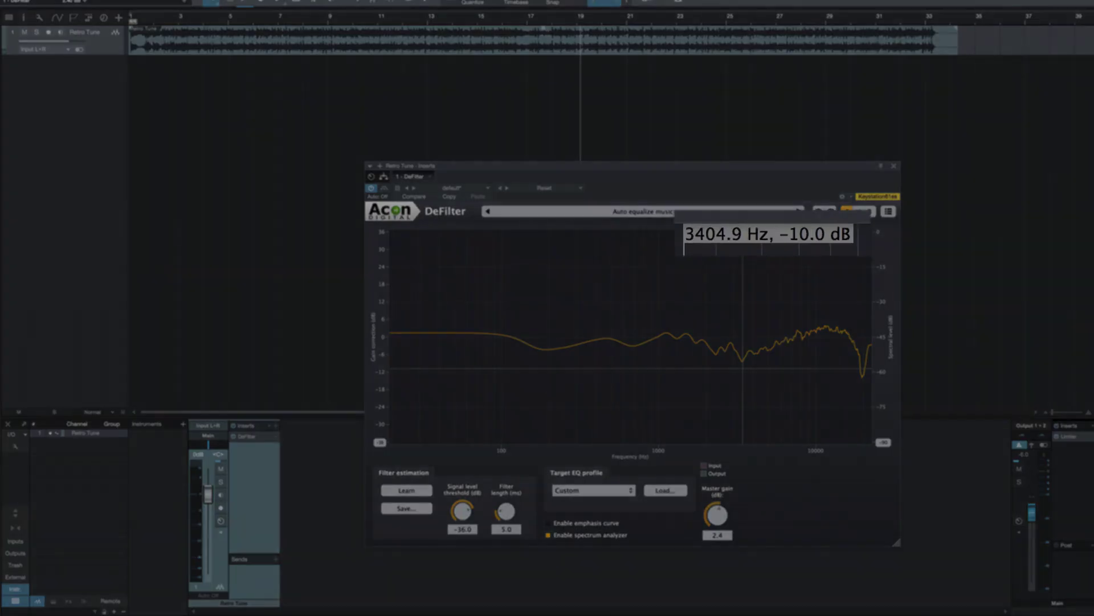